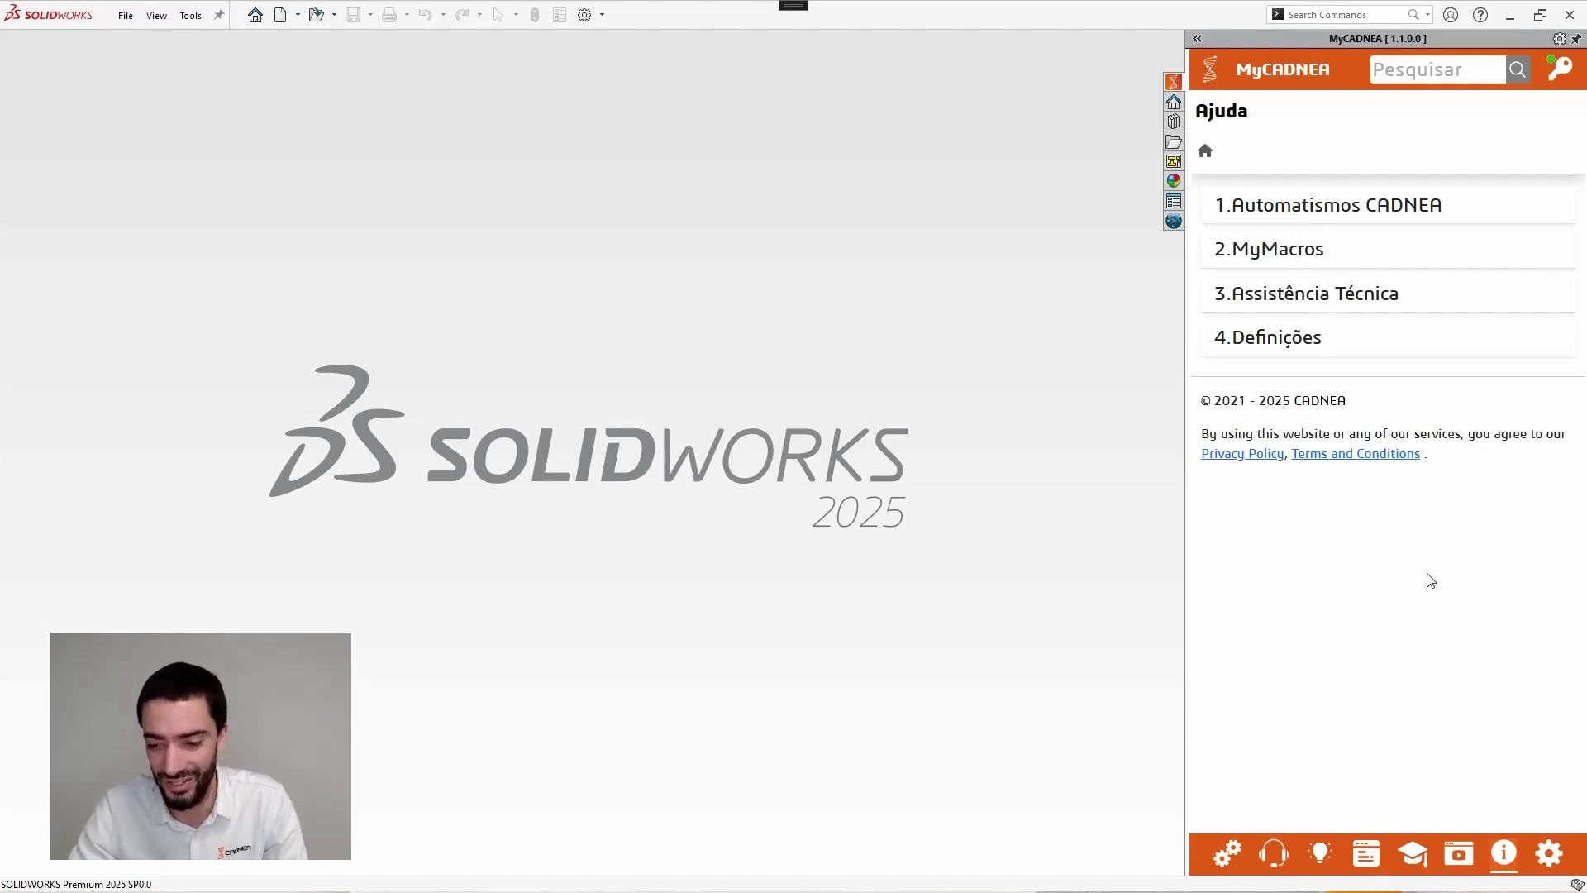
- View the MyCADNEA settings and start a new technical assistance request for the SOLIDWORKS product
{"action": "left_click", "coordinate": [1548, 852]}
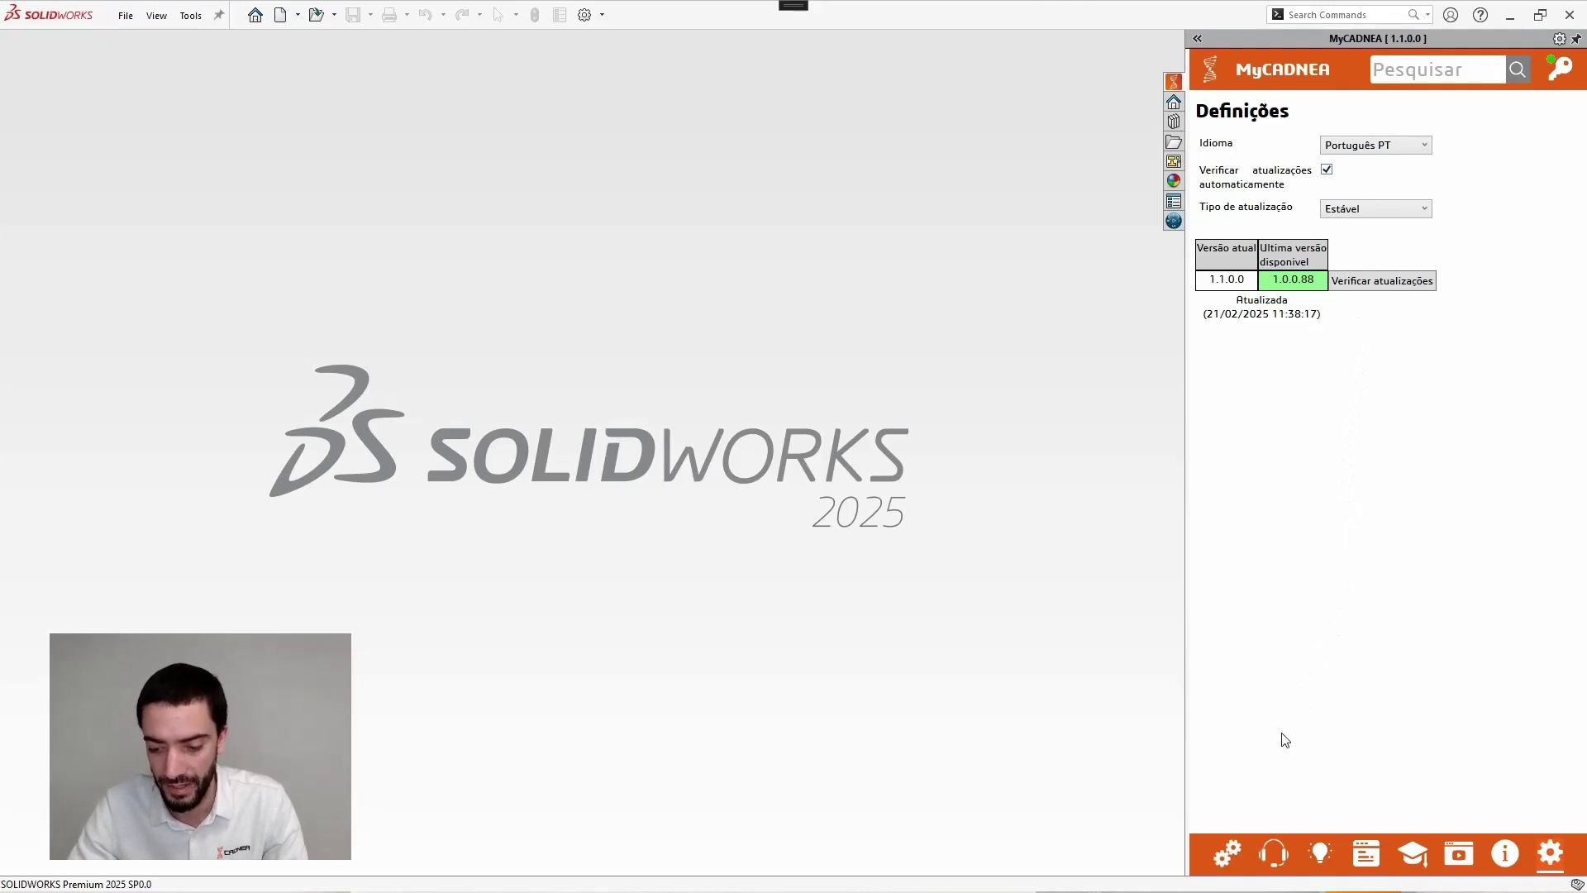
{"action": "left_click", "coordinate": [1274, 854]}
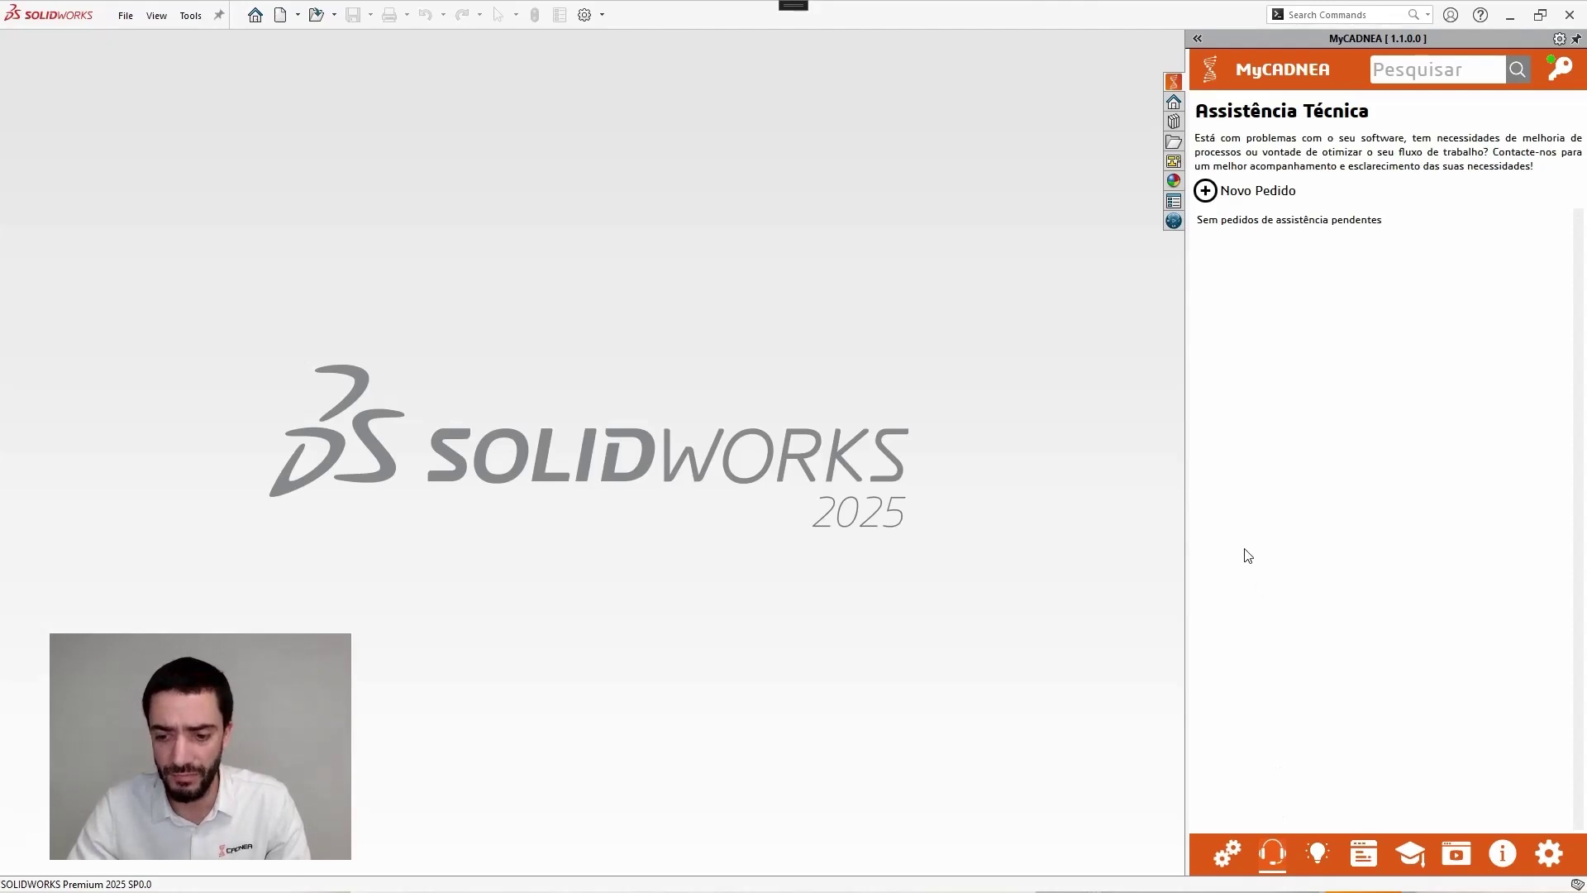
{"action": "left_click", "coordinate": [1244, 192]}
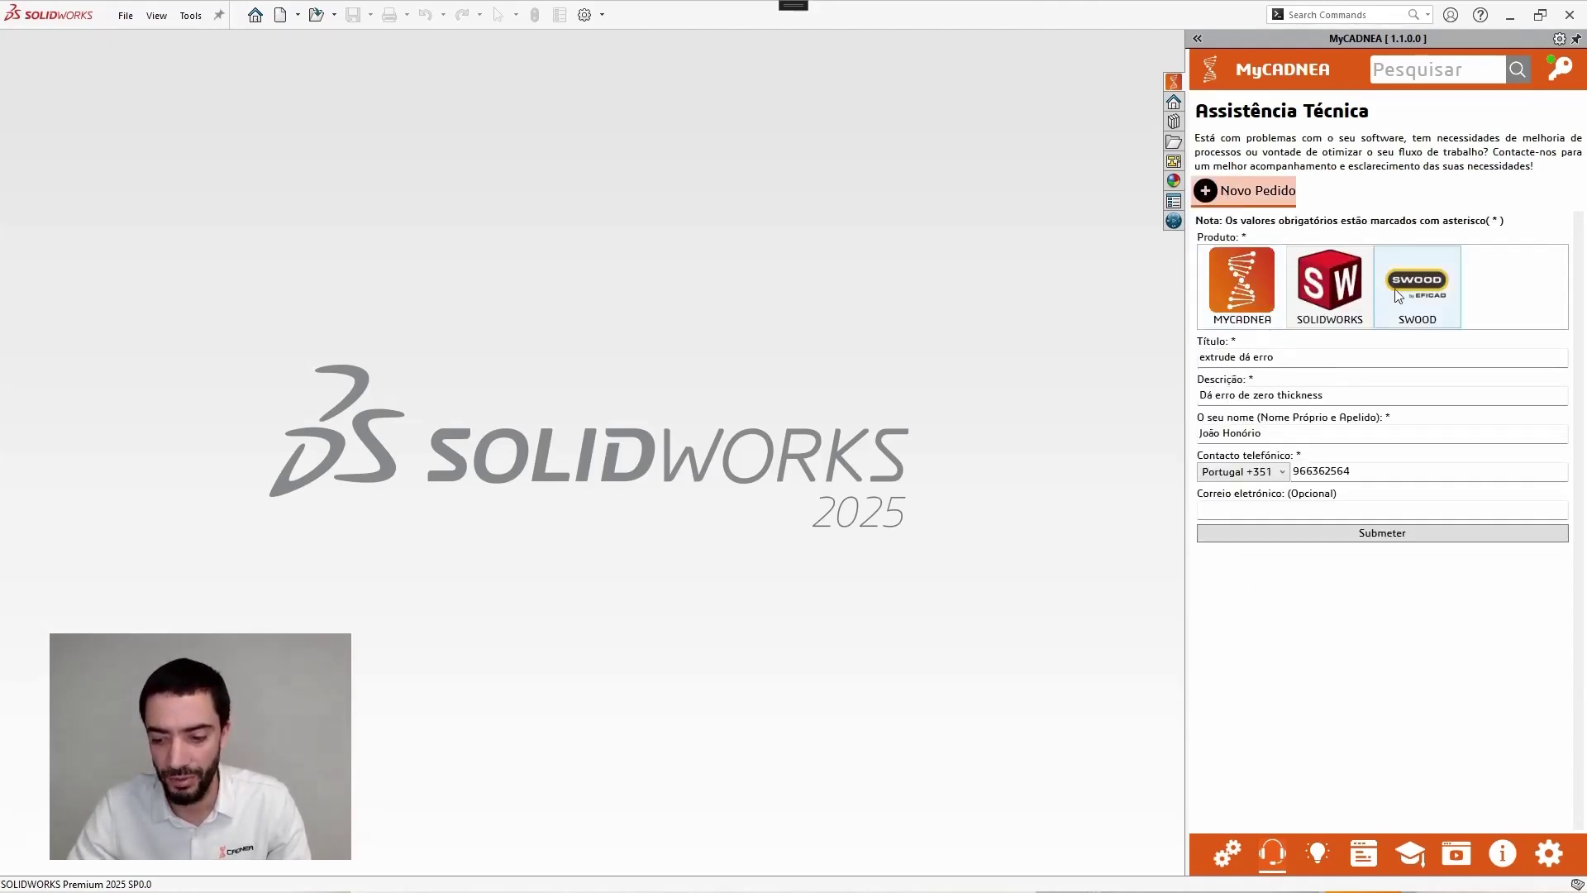
{"action": "left_click", "coordinate": [1339, 282]}
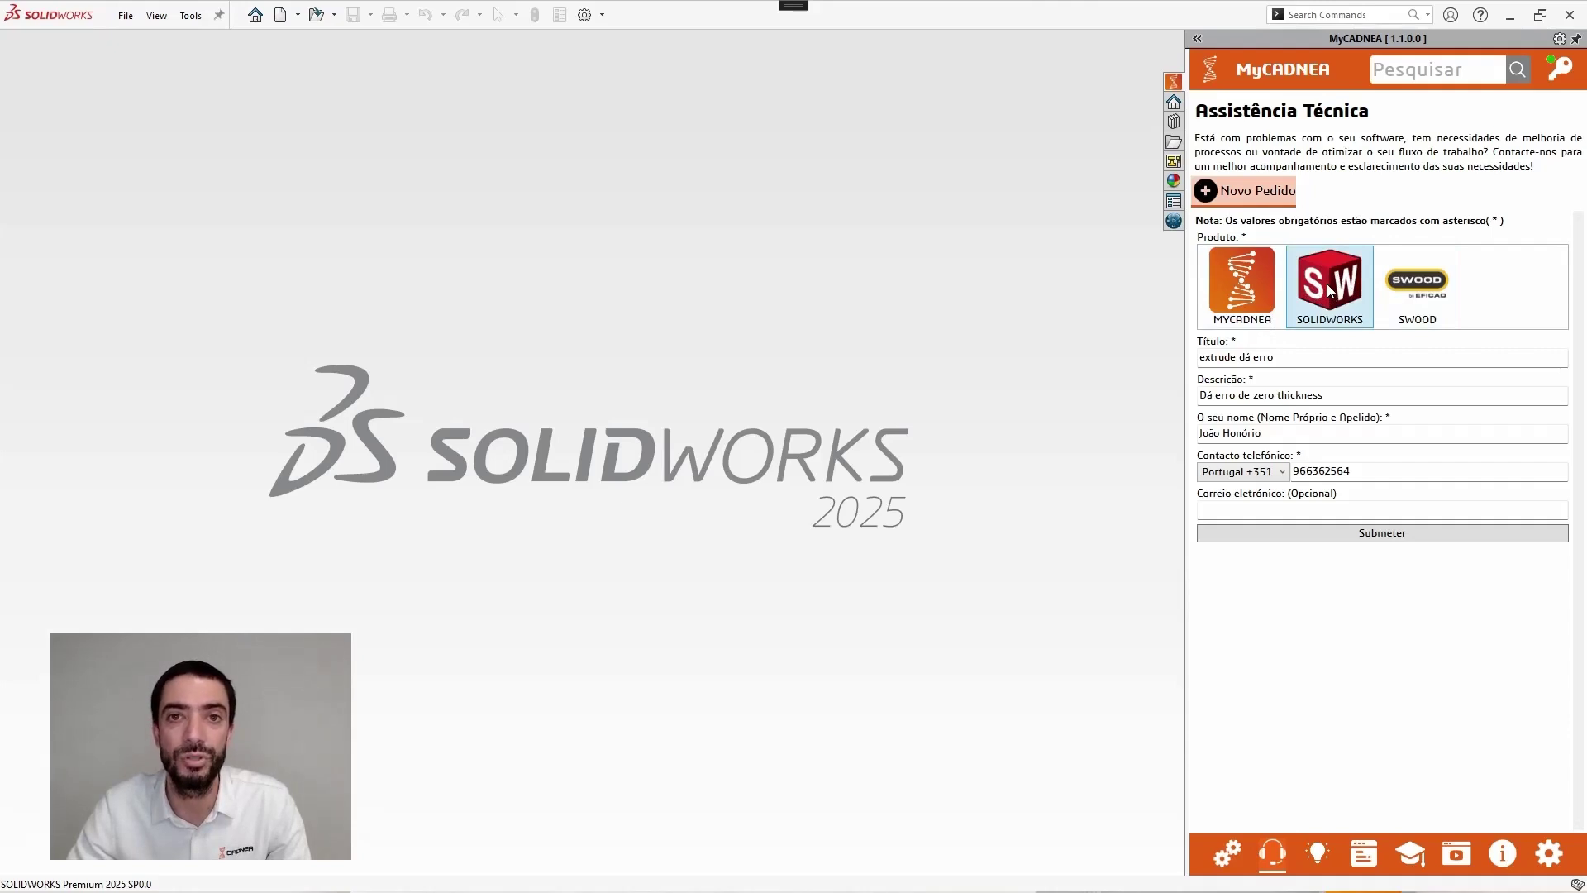
- Correct the request title to "Extrude dá erro", submit the assistance request and close the request form
{"action": "left_click", "coordinate": [1204, 357]}
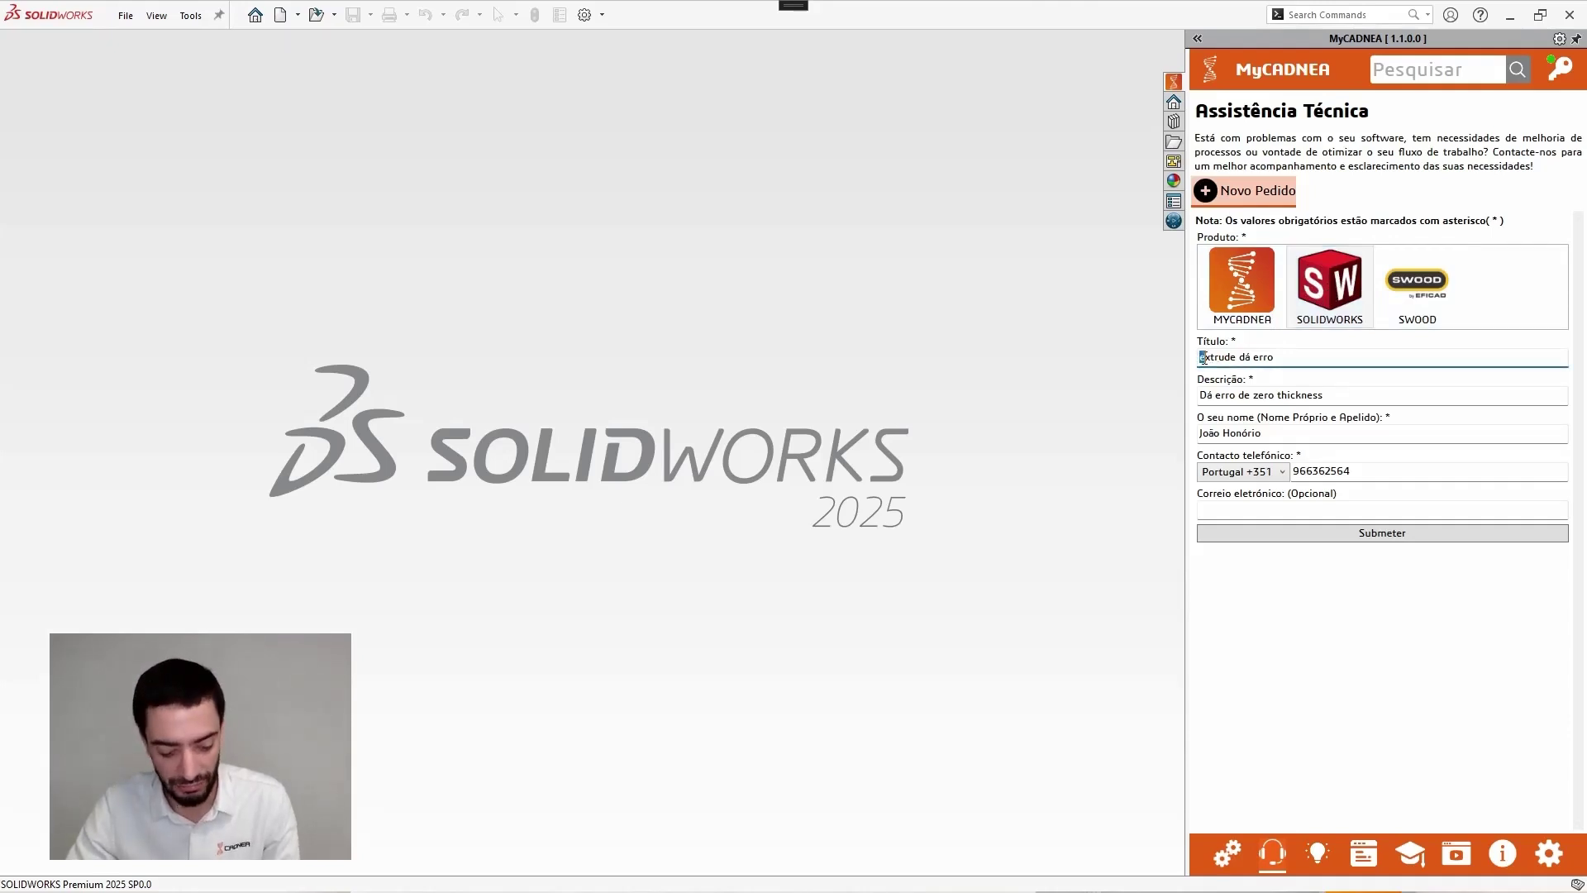
{"action": "key", "text": "Delete"}
{"action": "type", "text": "E"}
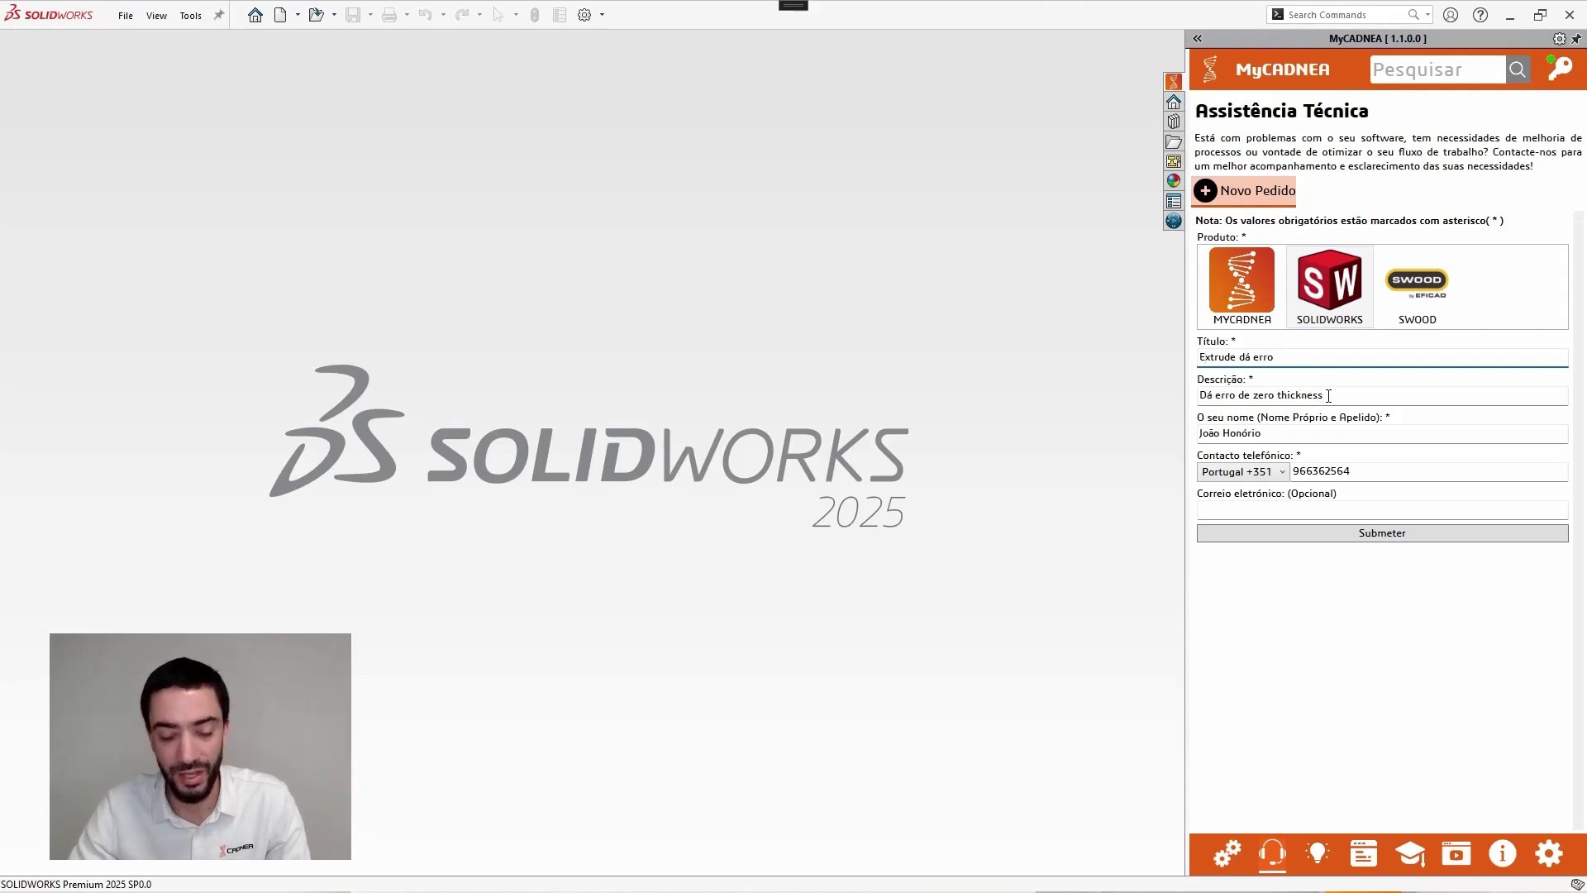
{"action": "left_click", "coordinate": [1279, 434]}
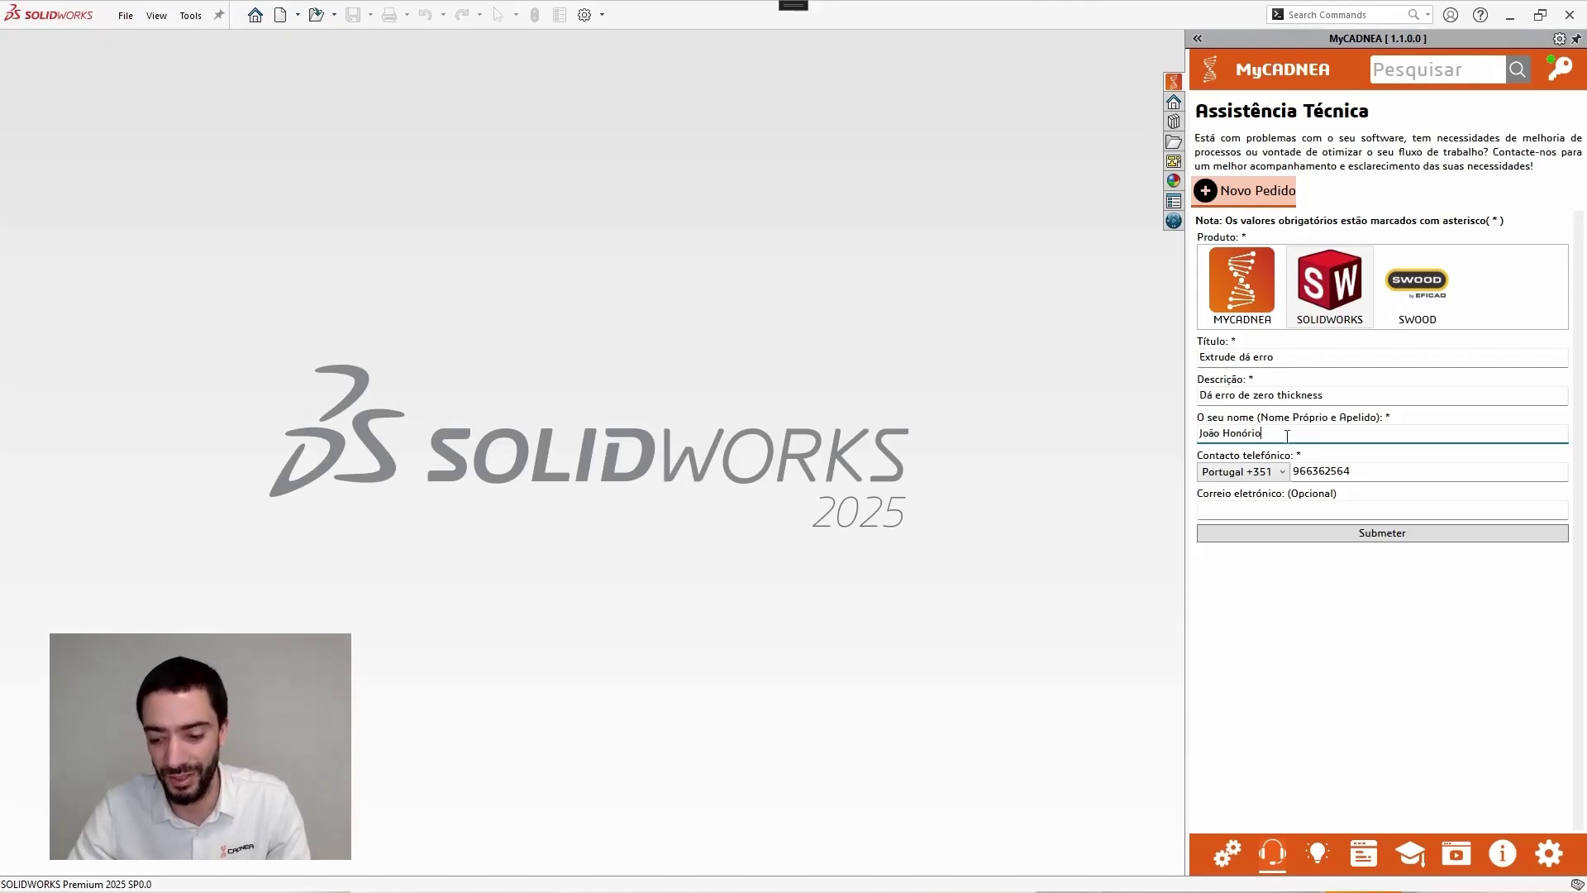
{"action": "left_click_drag", "start_coordinate": [1353, 470], "coordinate": [1292, 473]}
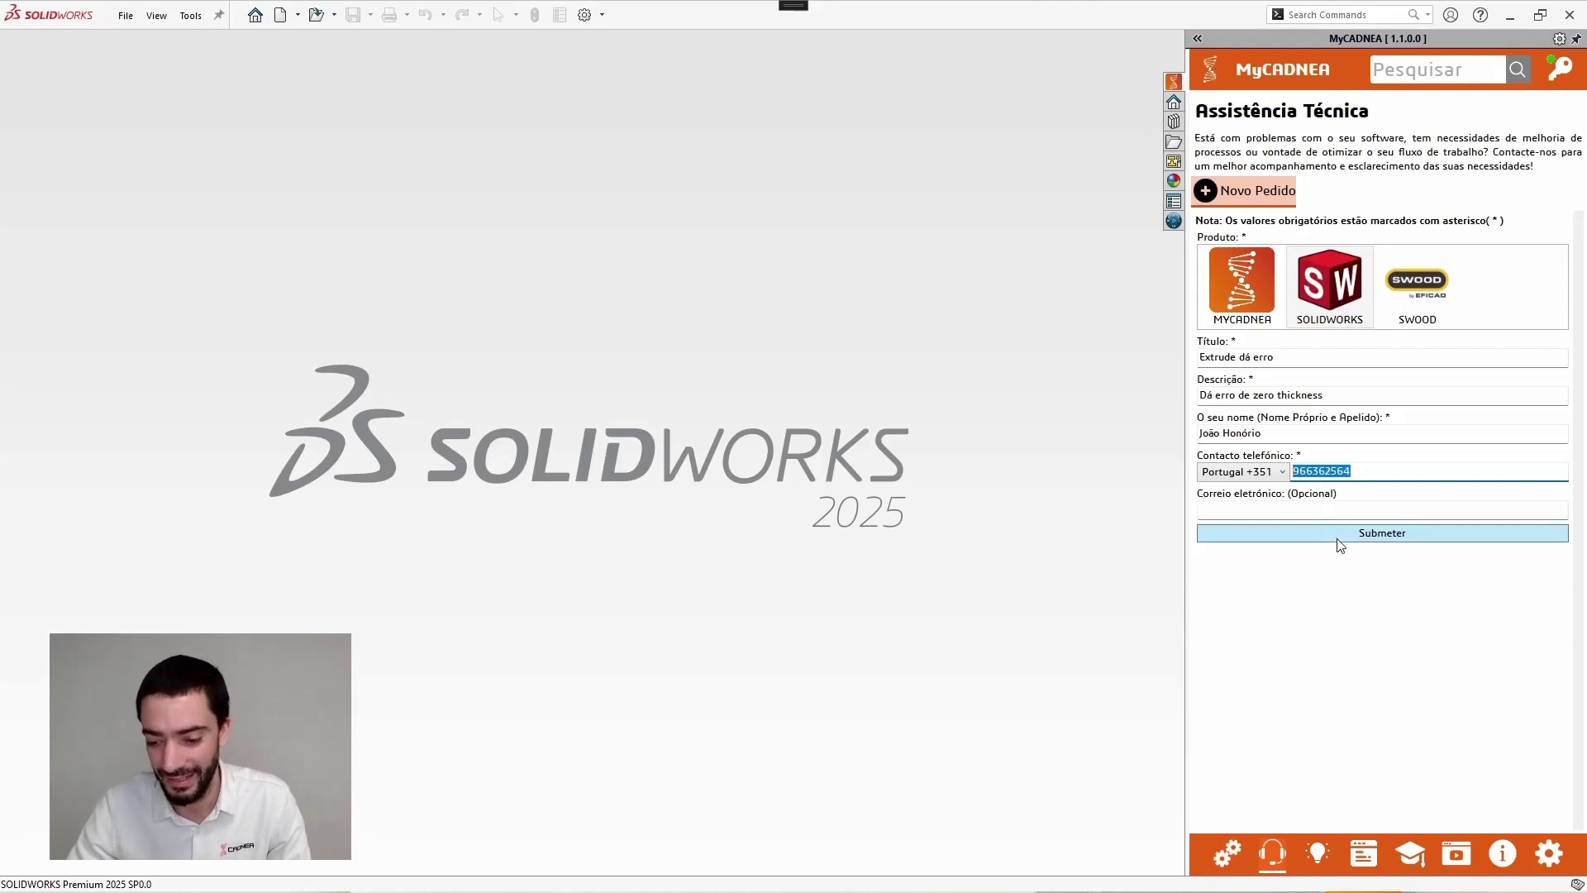
{"action": "left_click", "coordinate": [1396, 539]}
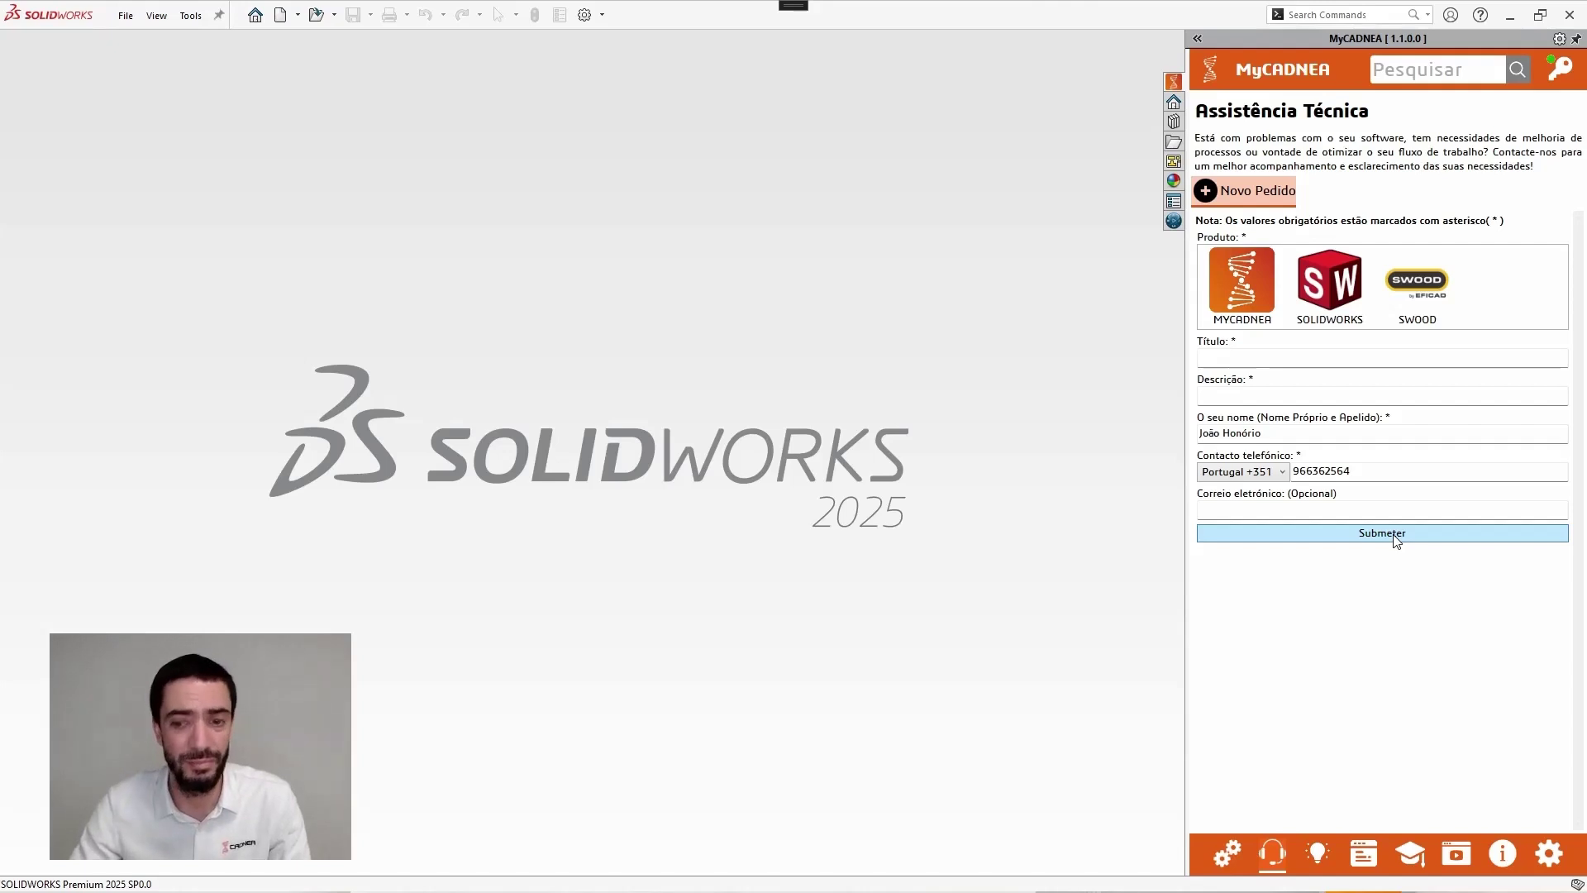
{"action": "left_click", "coordinate": [1254, 193]}
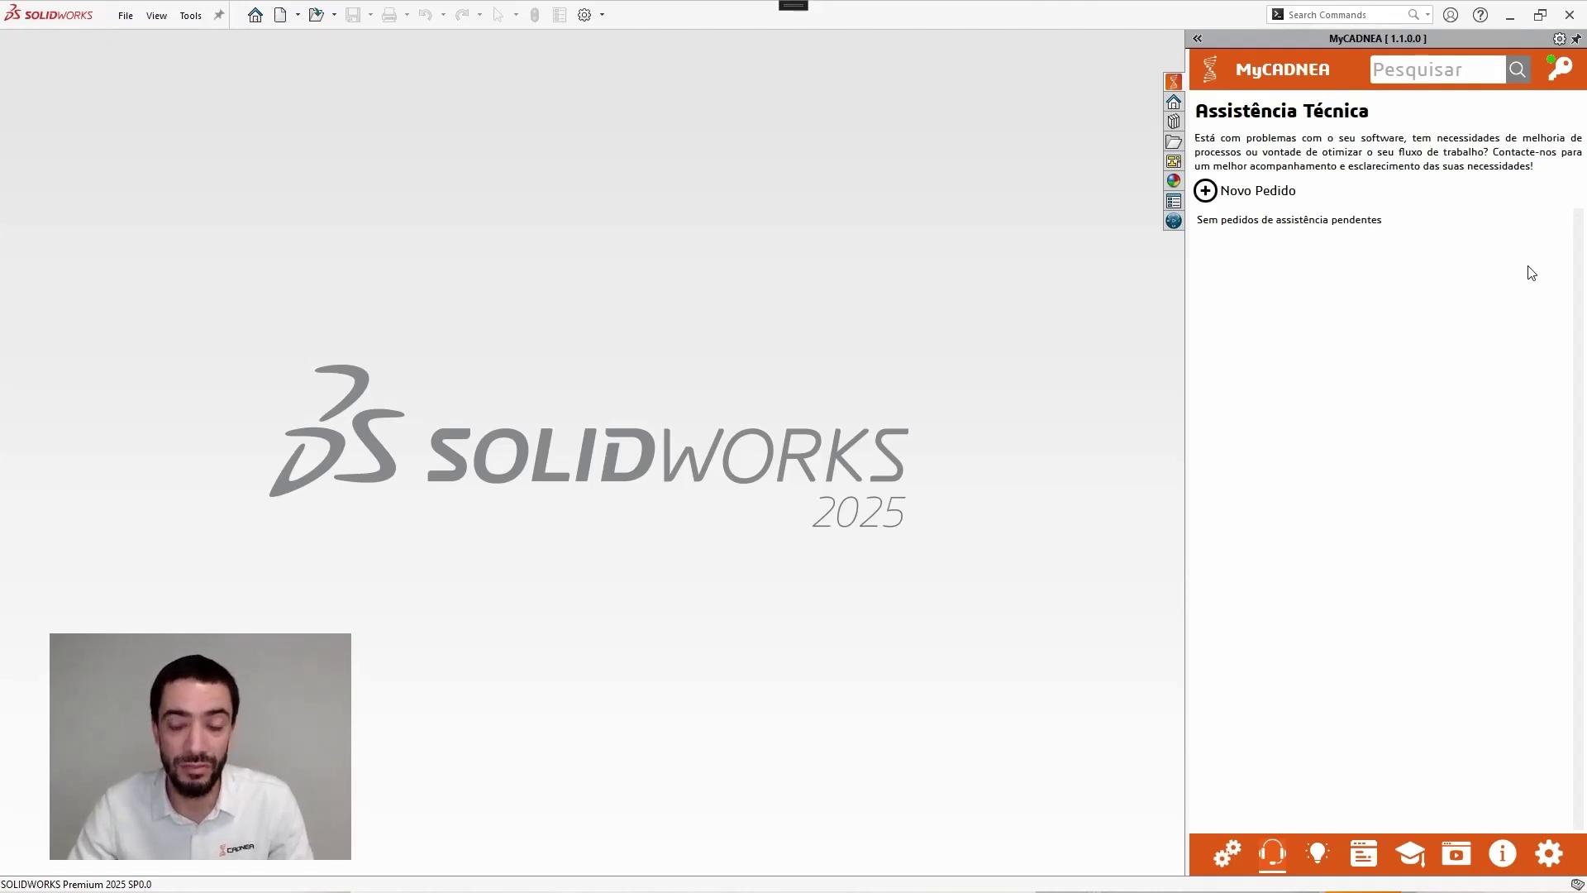
- Check the product licences and browse the Gestão and Favoritos categories of the CADNEA automations
{"action": "left_click", "coordinate": [1559, 73]}
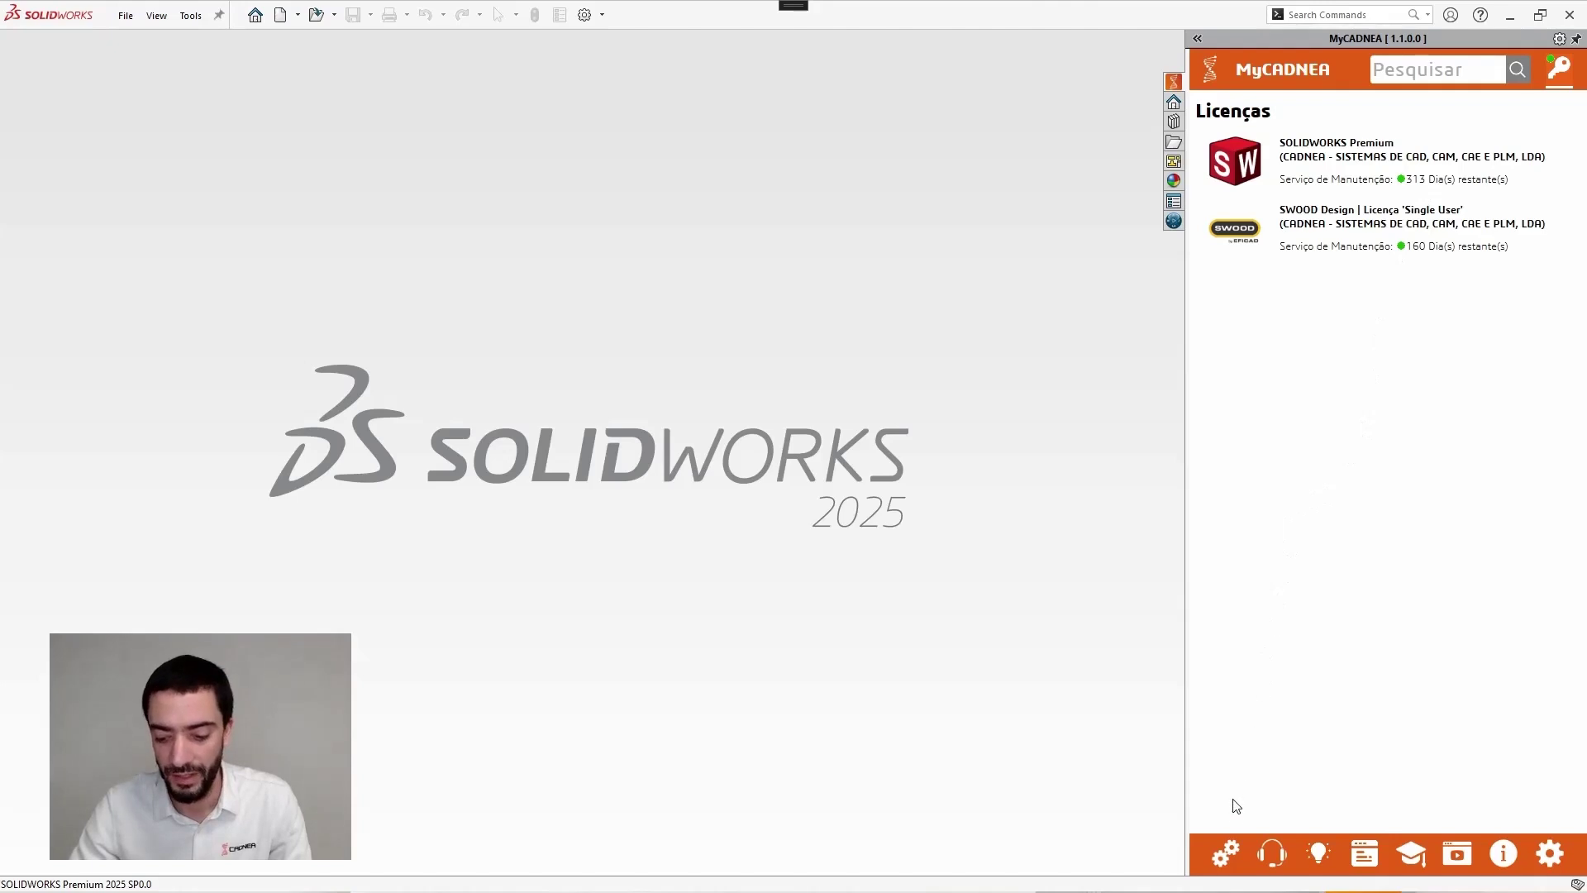
{"action": "left_click", "coordinate": [1226, 853]}
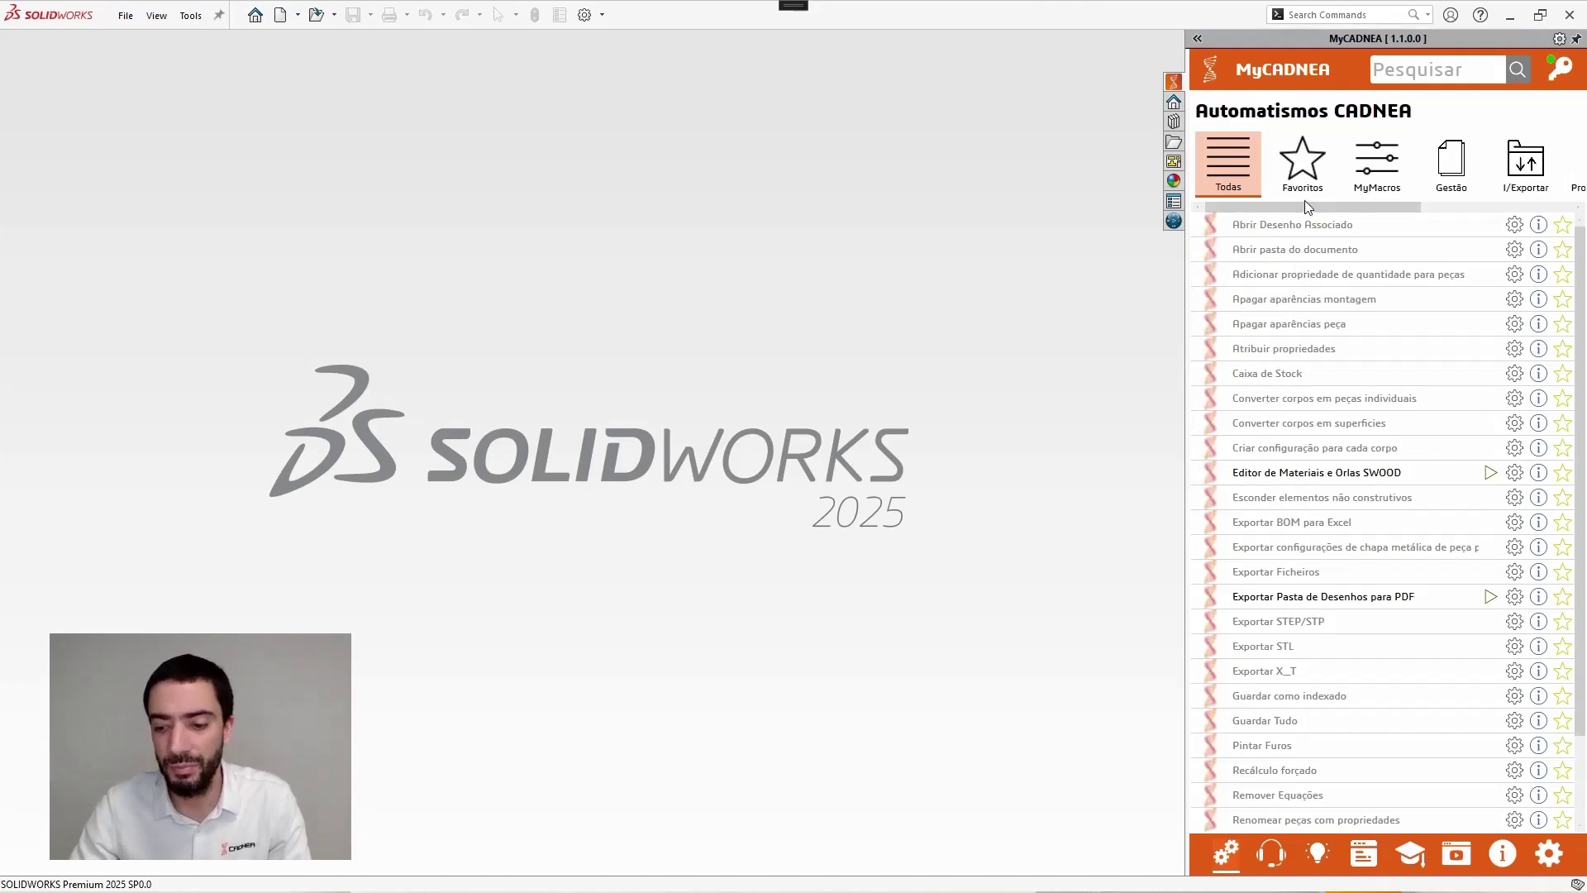
{"action": "mouse_move", "coordinate": [1304, 207]}
{"action": "left_mouse_down"}
{"action": "mouse_move", "coordinate": [1458, 212]}
{"action": "mouse_move", "coordinate": [1310, 212]}
{"action": "left_mouse_up"}
{"action": "left_click", "coordinate": [1425, 170]}
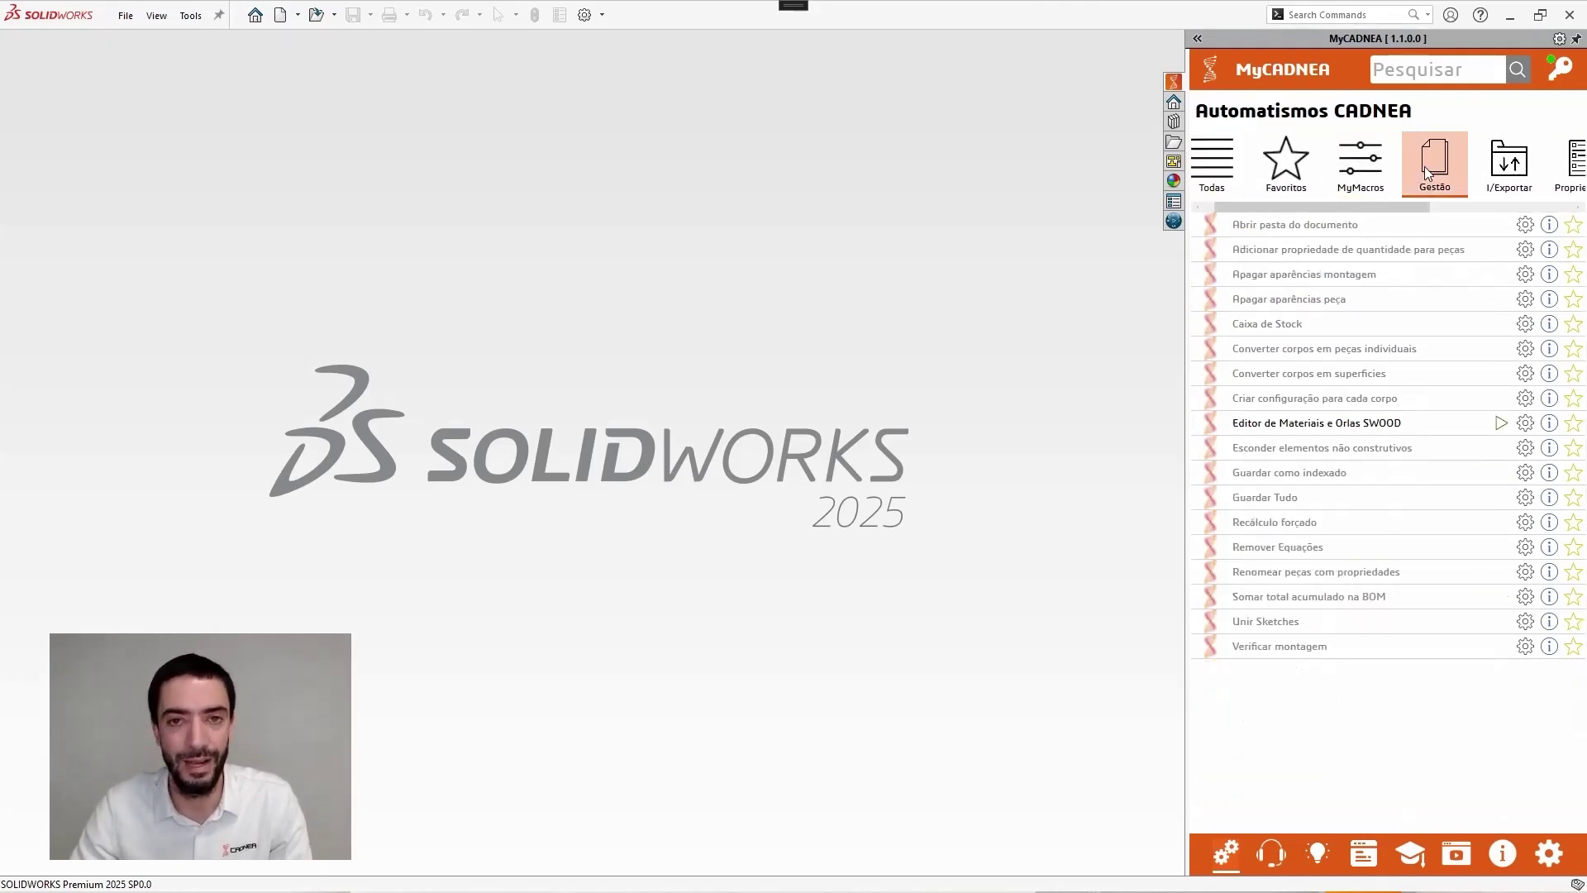
{"action": "left_click", "coordinate": [1282, 166]}
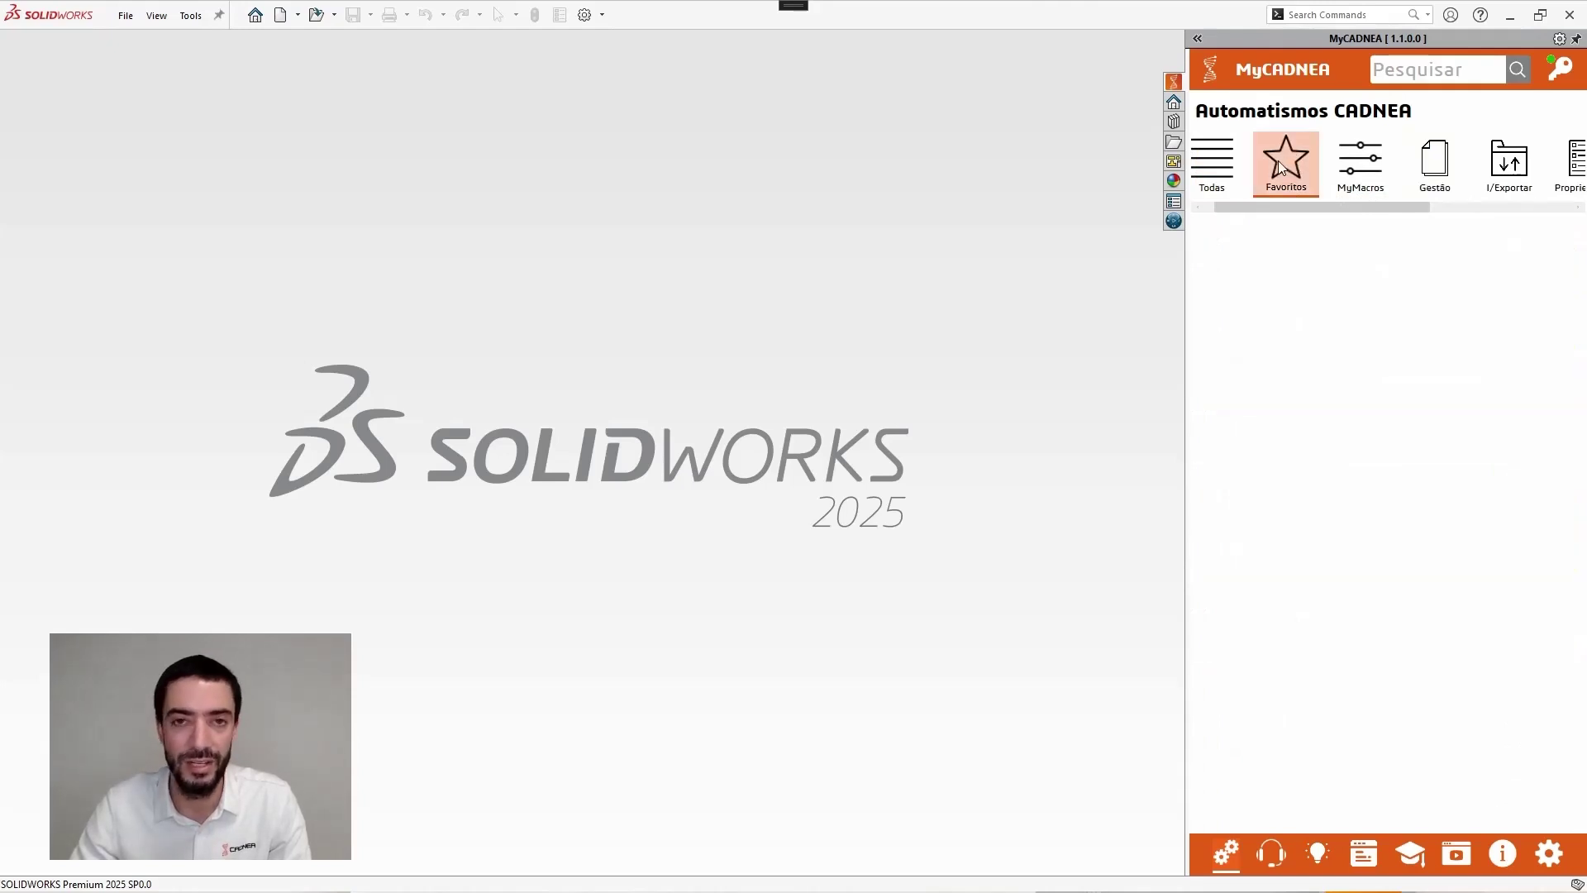
- Mark Apagar aparências montagem, Caixa de Stock, Exportar X_T and Verificar montagem as favourites and show the favourites list
{"action": "left_click", "coordinate": [1229, 171]}
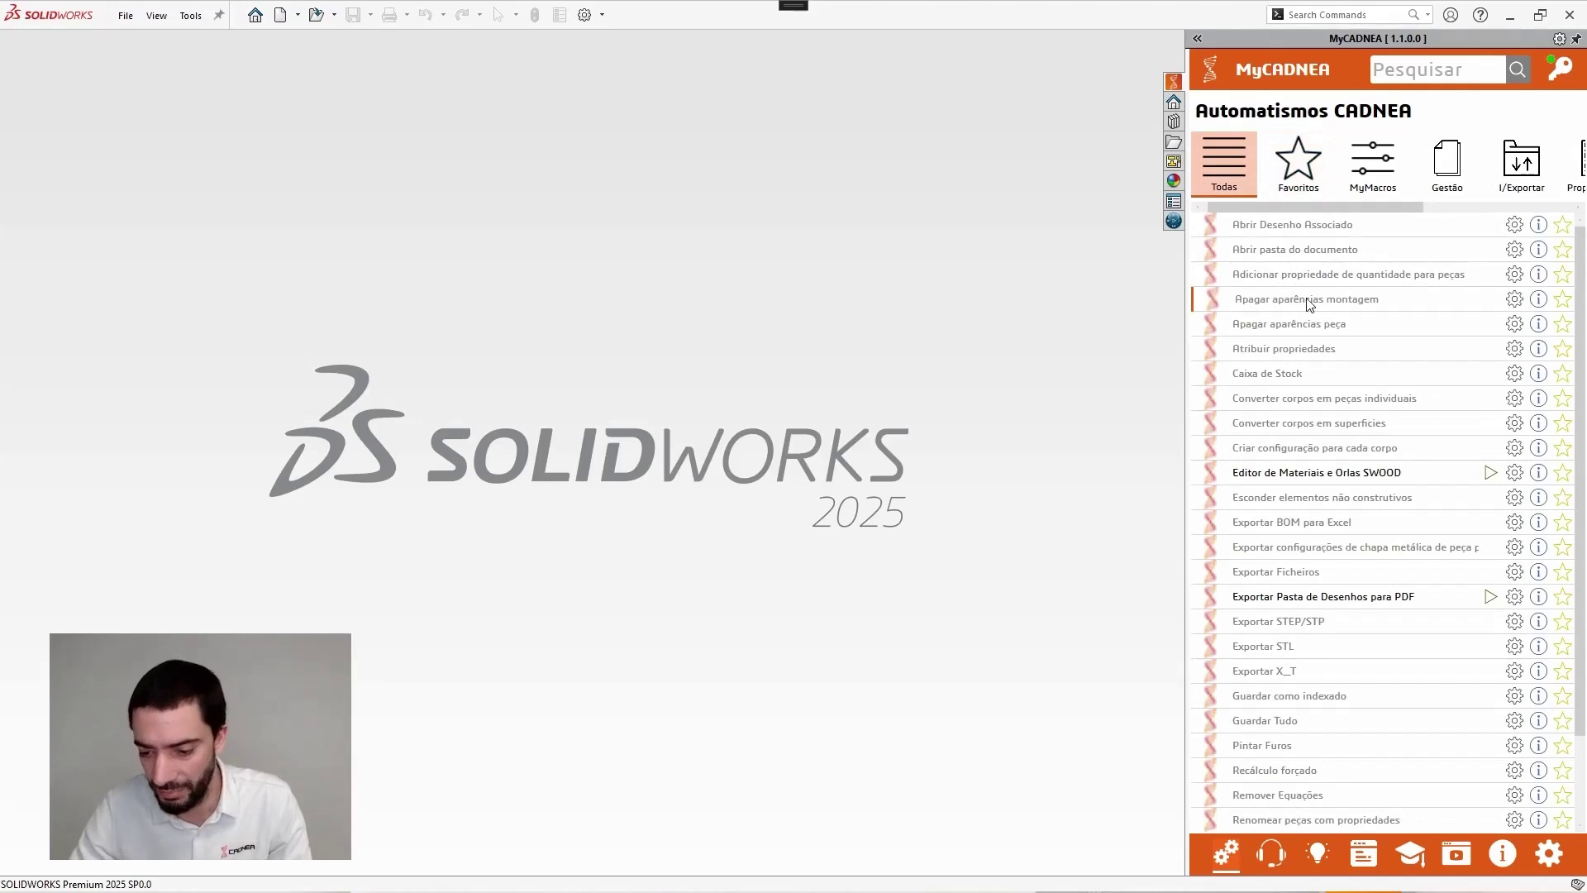
{"action": "left_click", "coordinate": [1563, 301]}
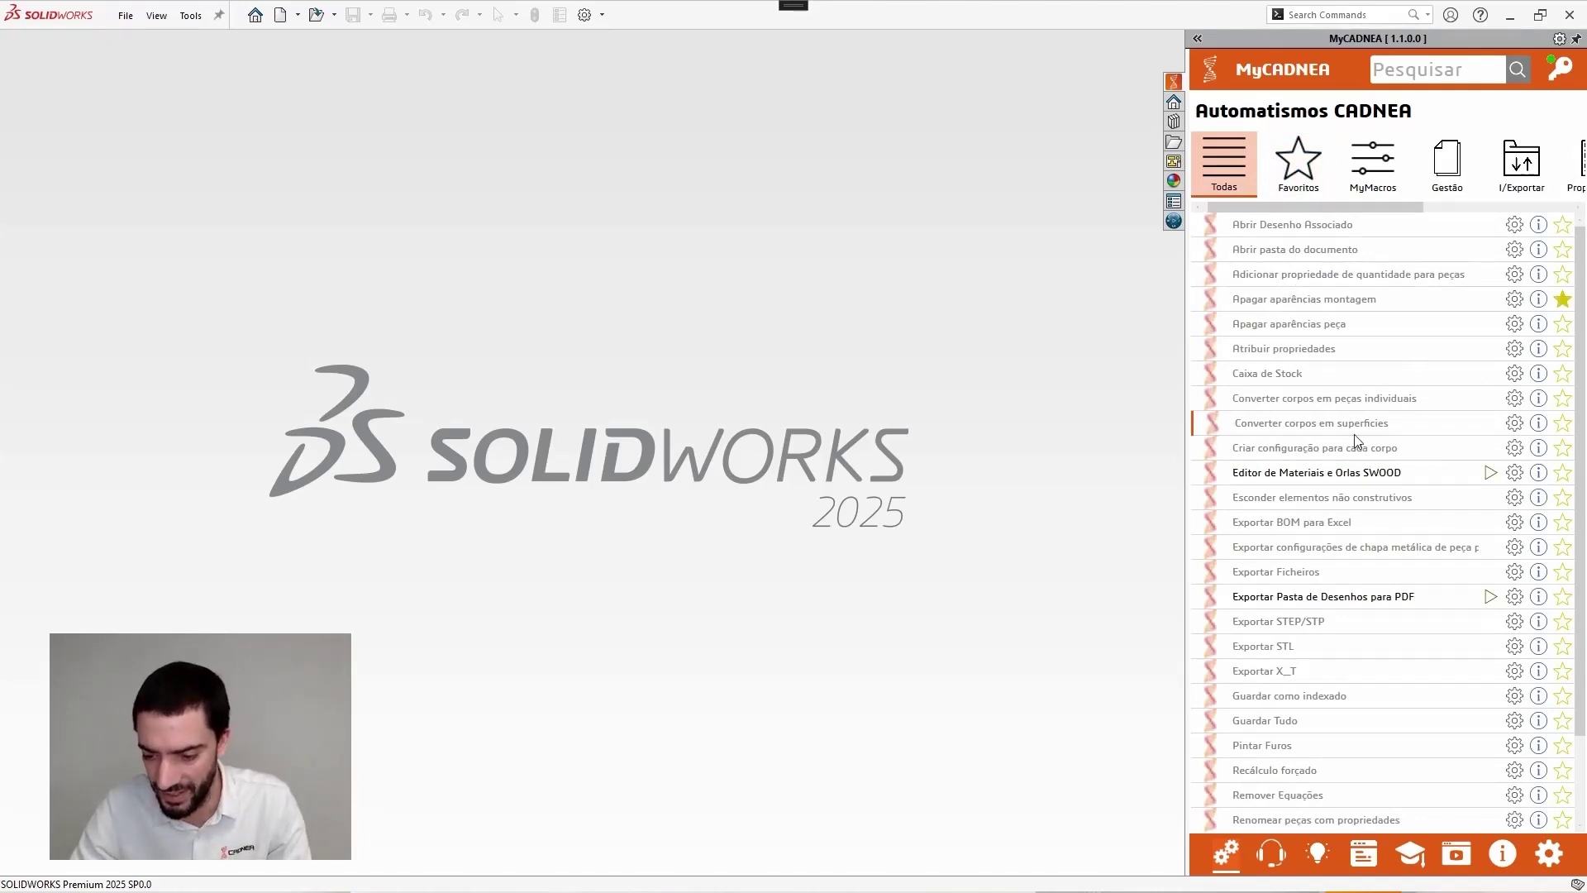
{"action": "left_click", "coordinate": [1563, 374]}
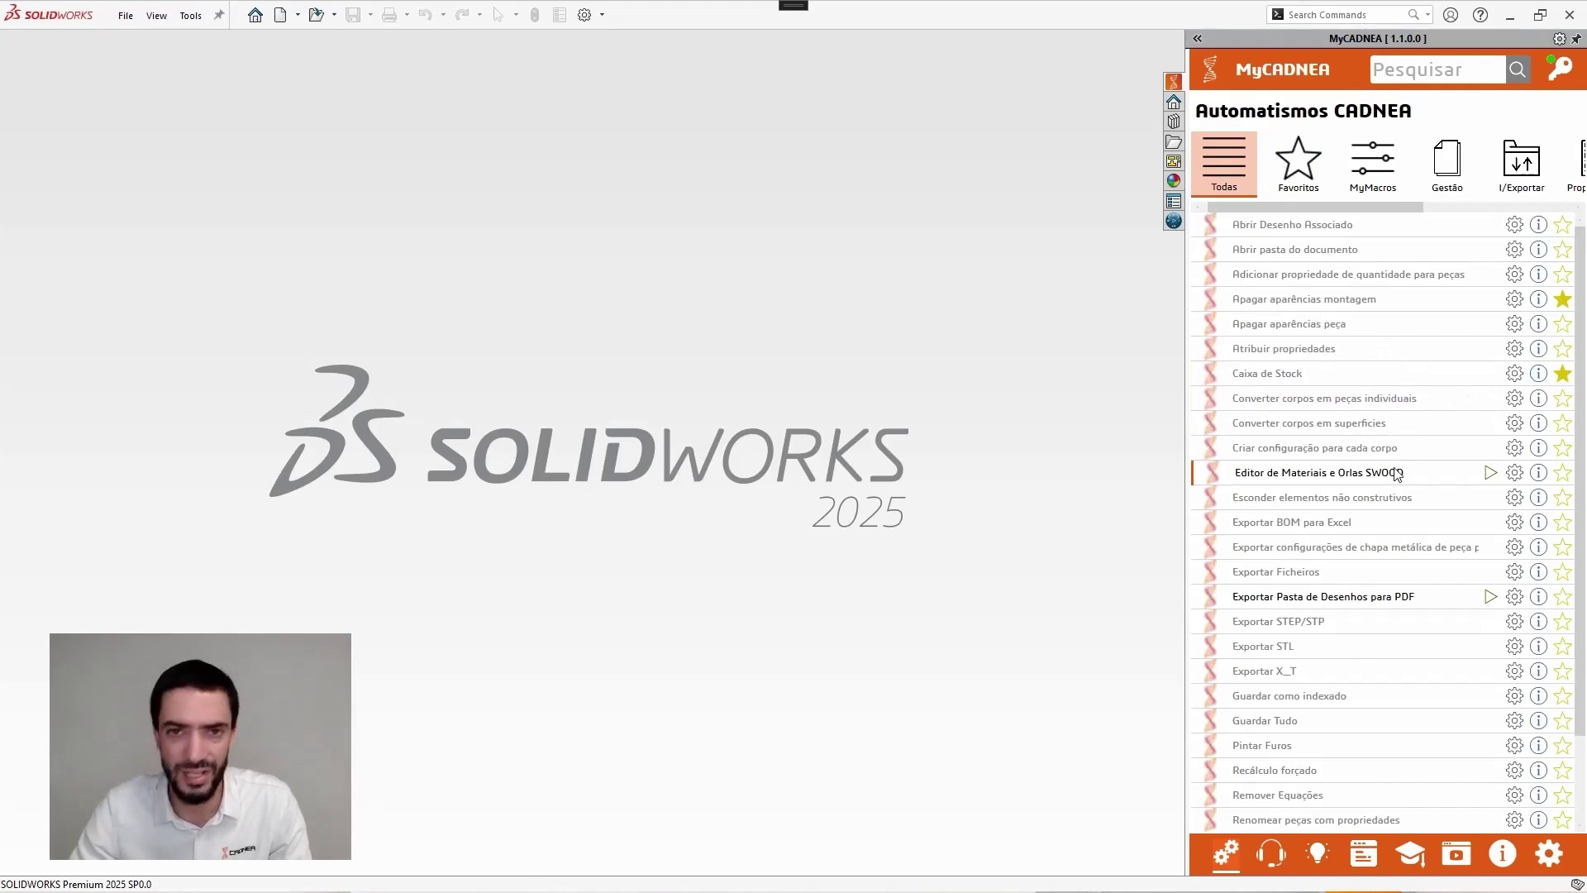
{"action": "scroll", "coordinate": [1356, 471], "scroll_direction": "down", "scroll_amount": 1}
{"action": "left_click", "coordinate": [1562, 631]}
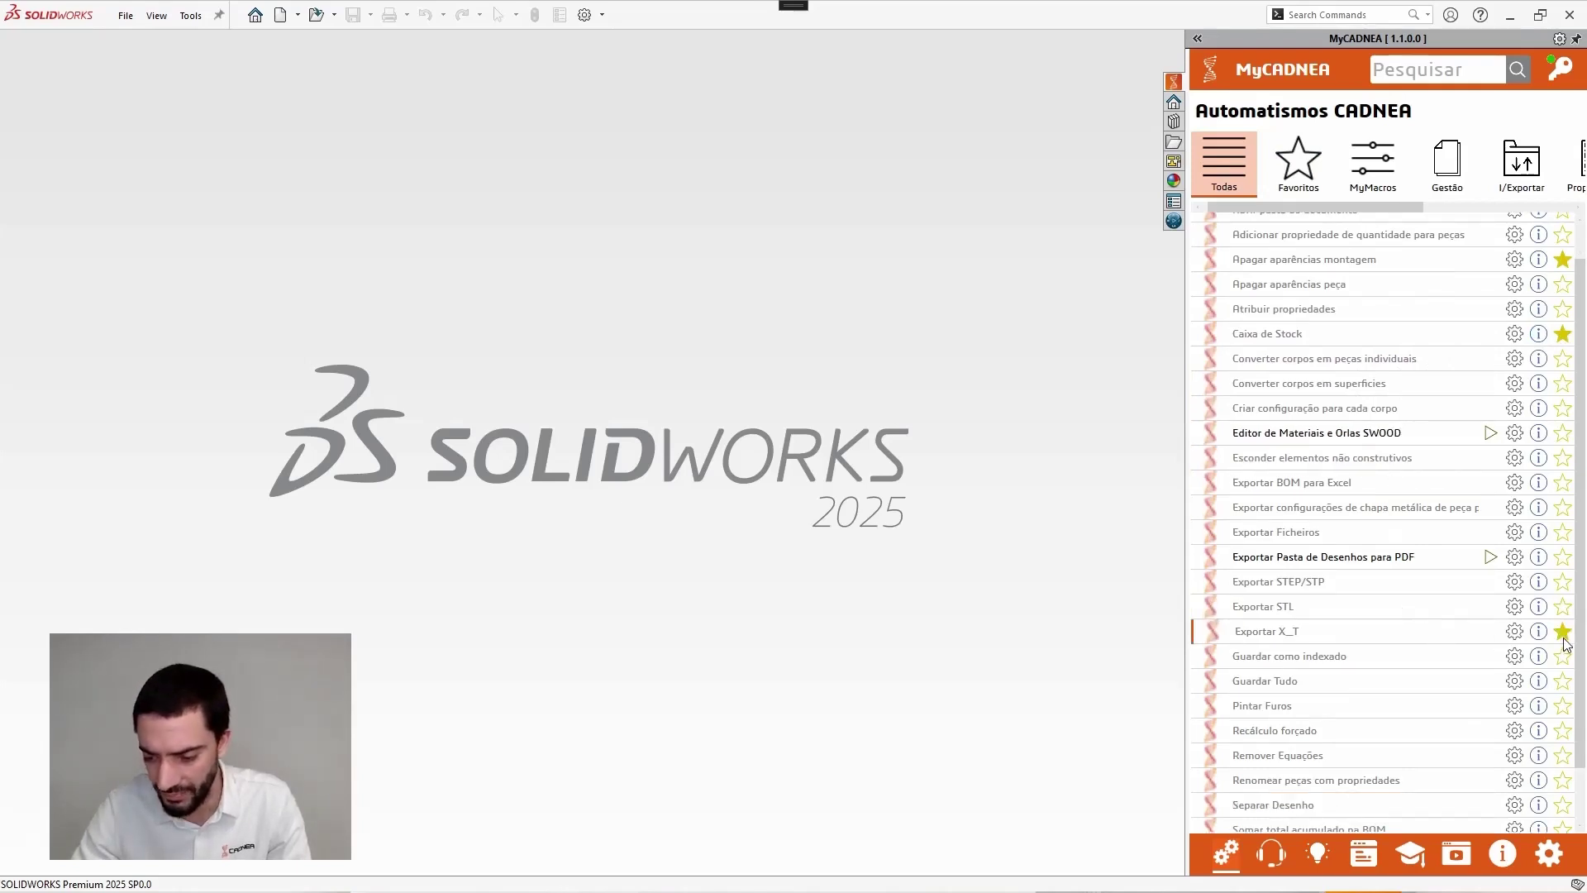
{"action": "scroll", "coordinate": [1351, 696], "scroll_direction": "down", "scroll_amount": 1}
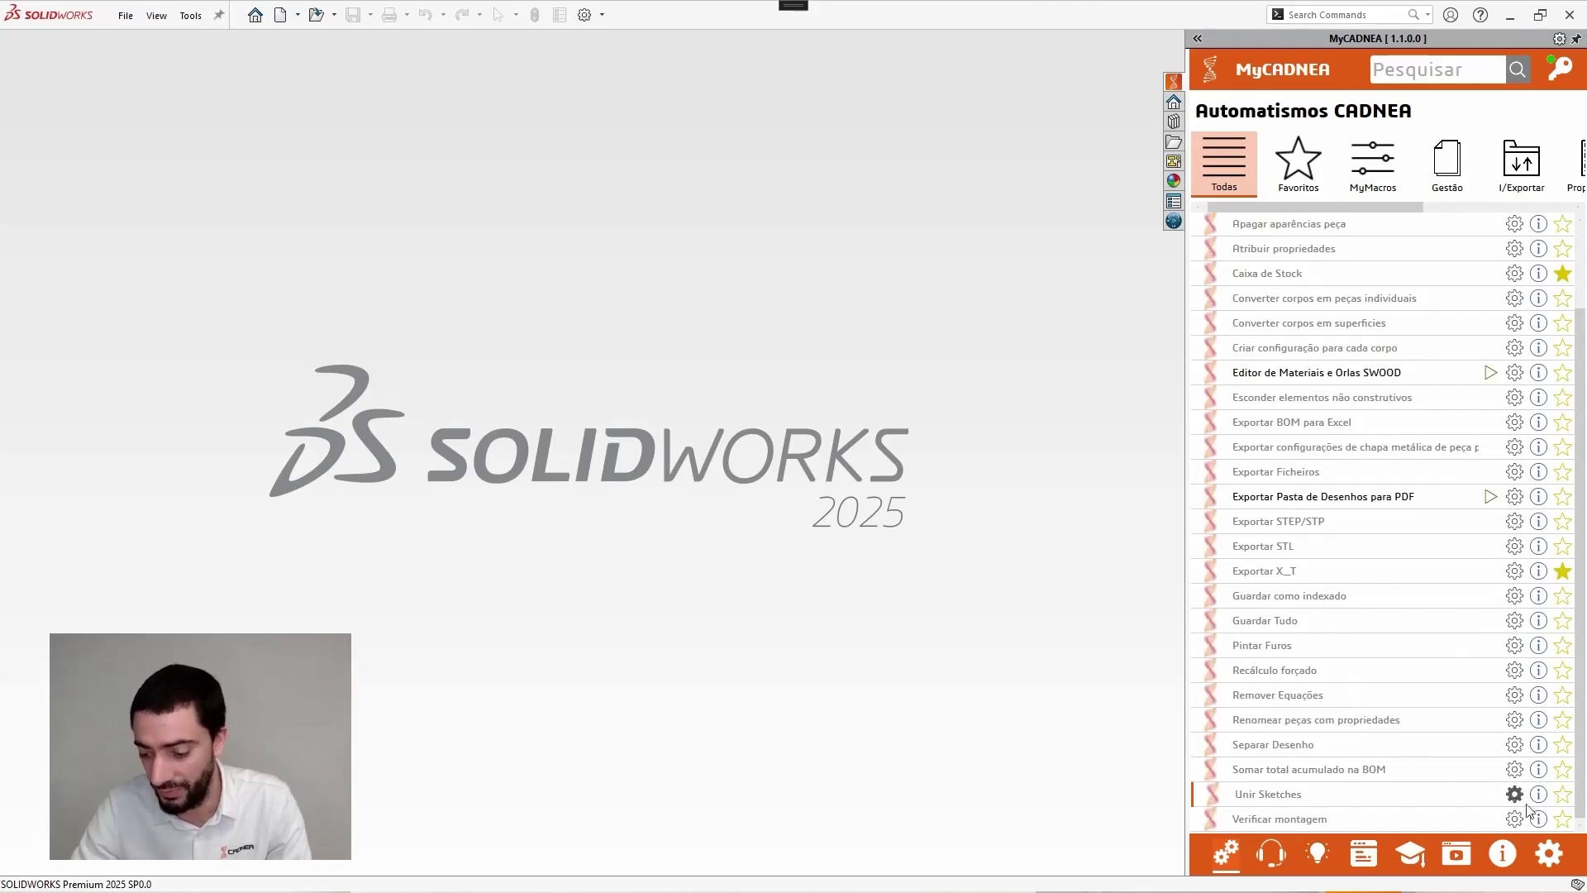
{"action": "left_click", "coordinate": [1562, 820]}
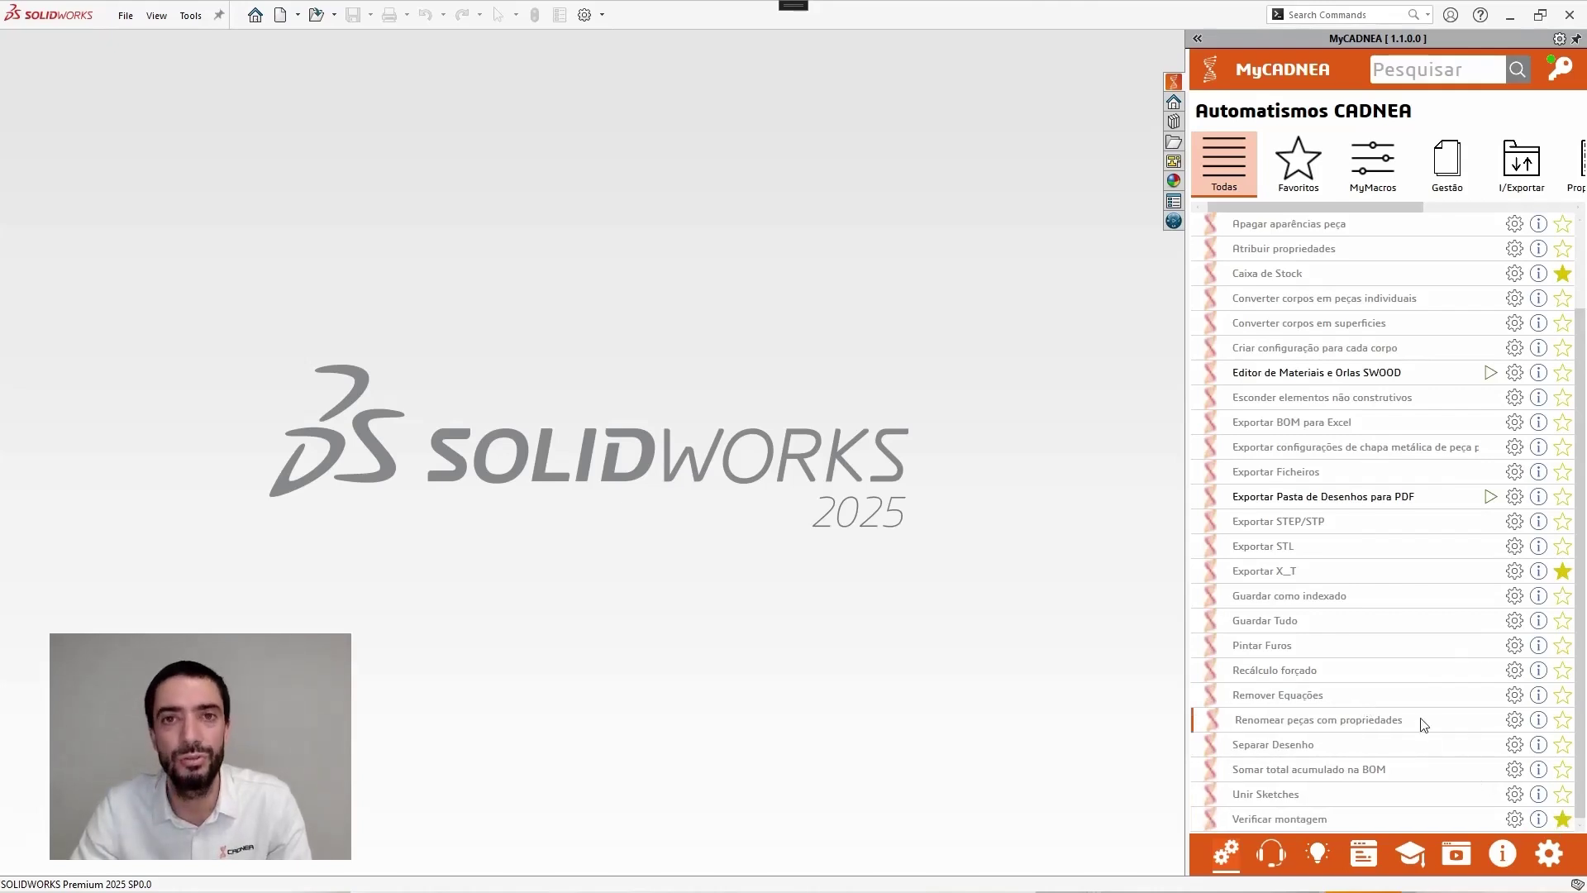
{"action": "left_click", "coordinate": [1300, 182]}
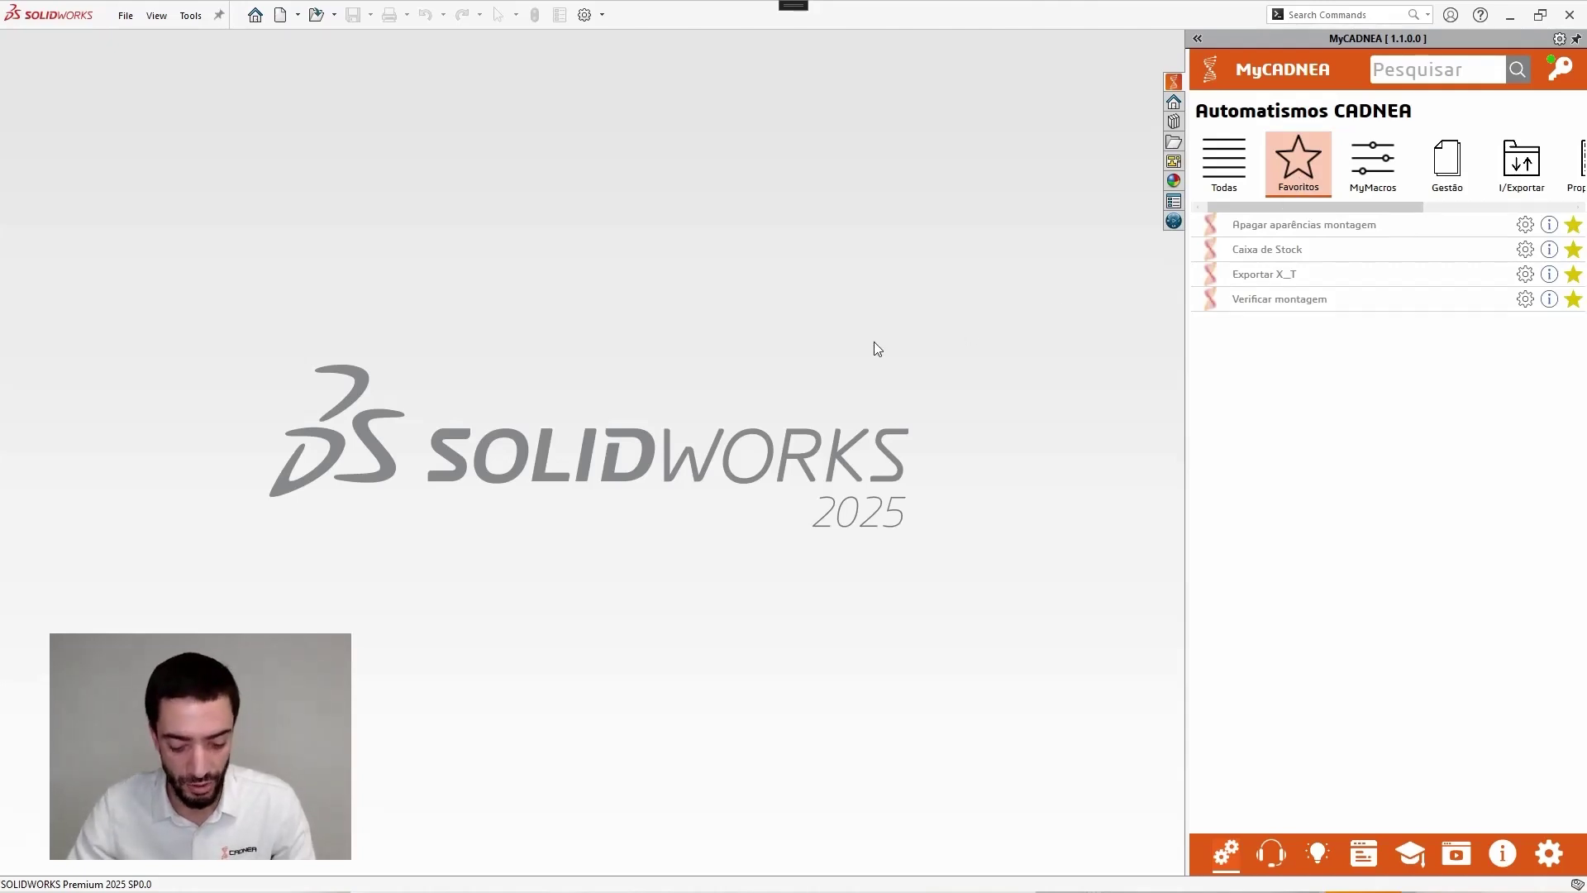
- Open the recent Full_Grill_Assembly document and run the Verificar montagem automation on it
{"action": "key", "text": "ctrl+F2"}
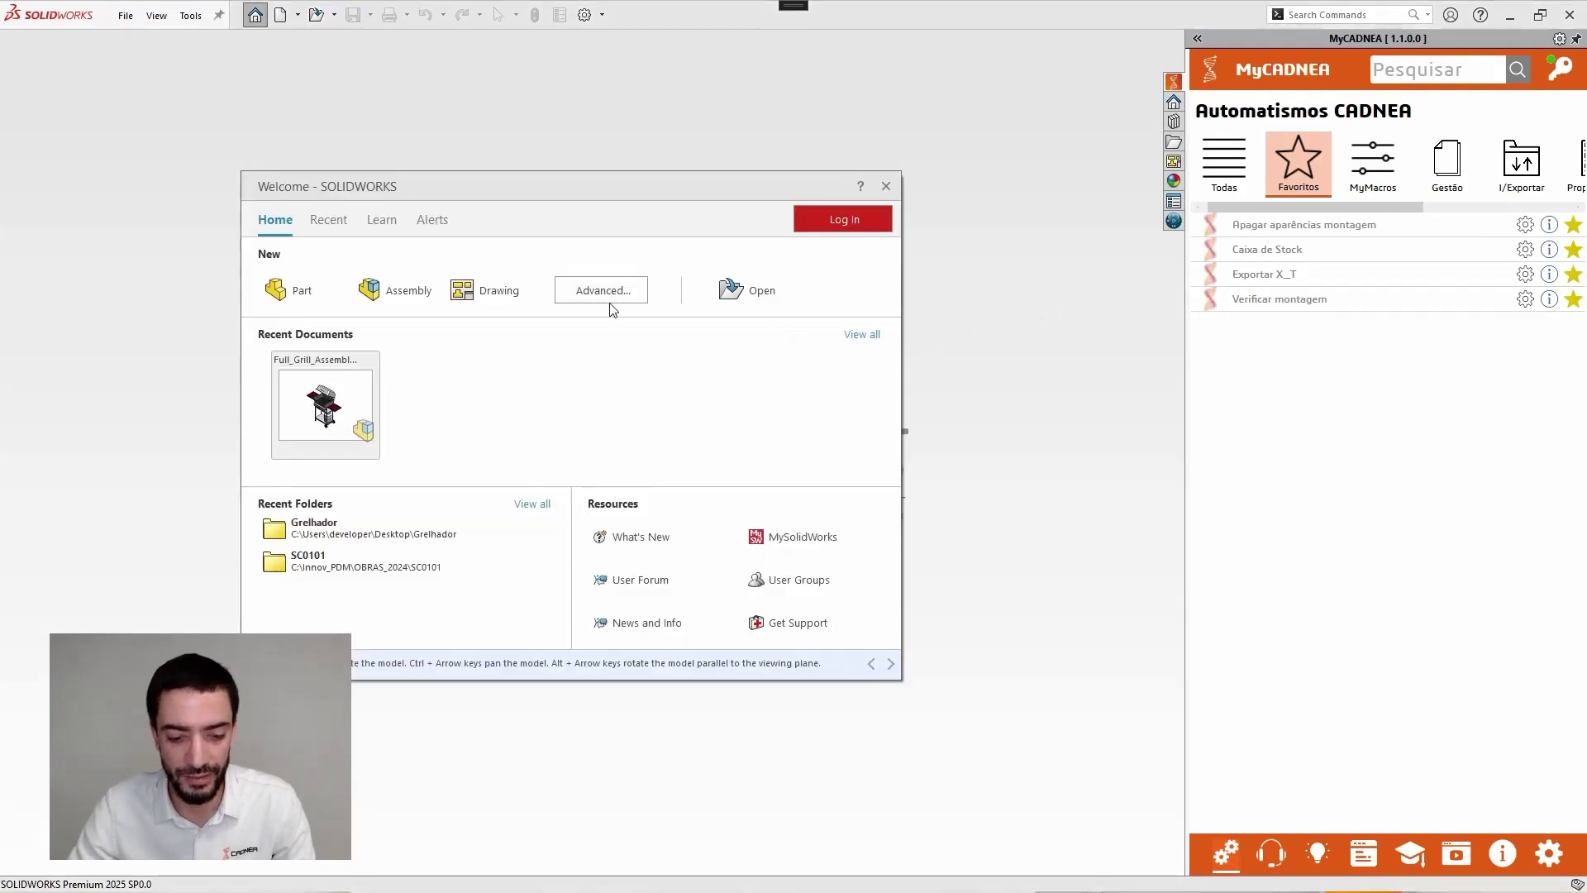
{"action": "left_click", "coordinate": [321, 393]}
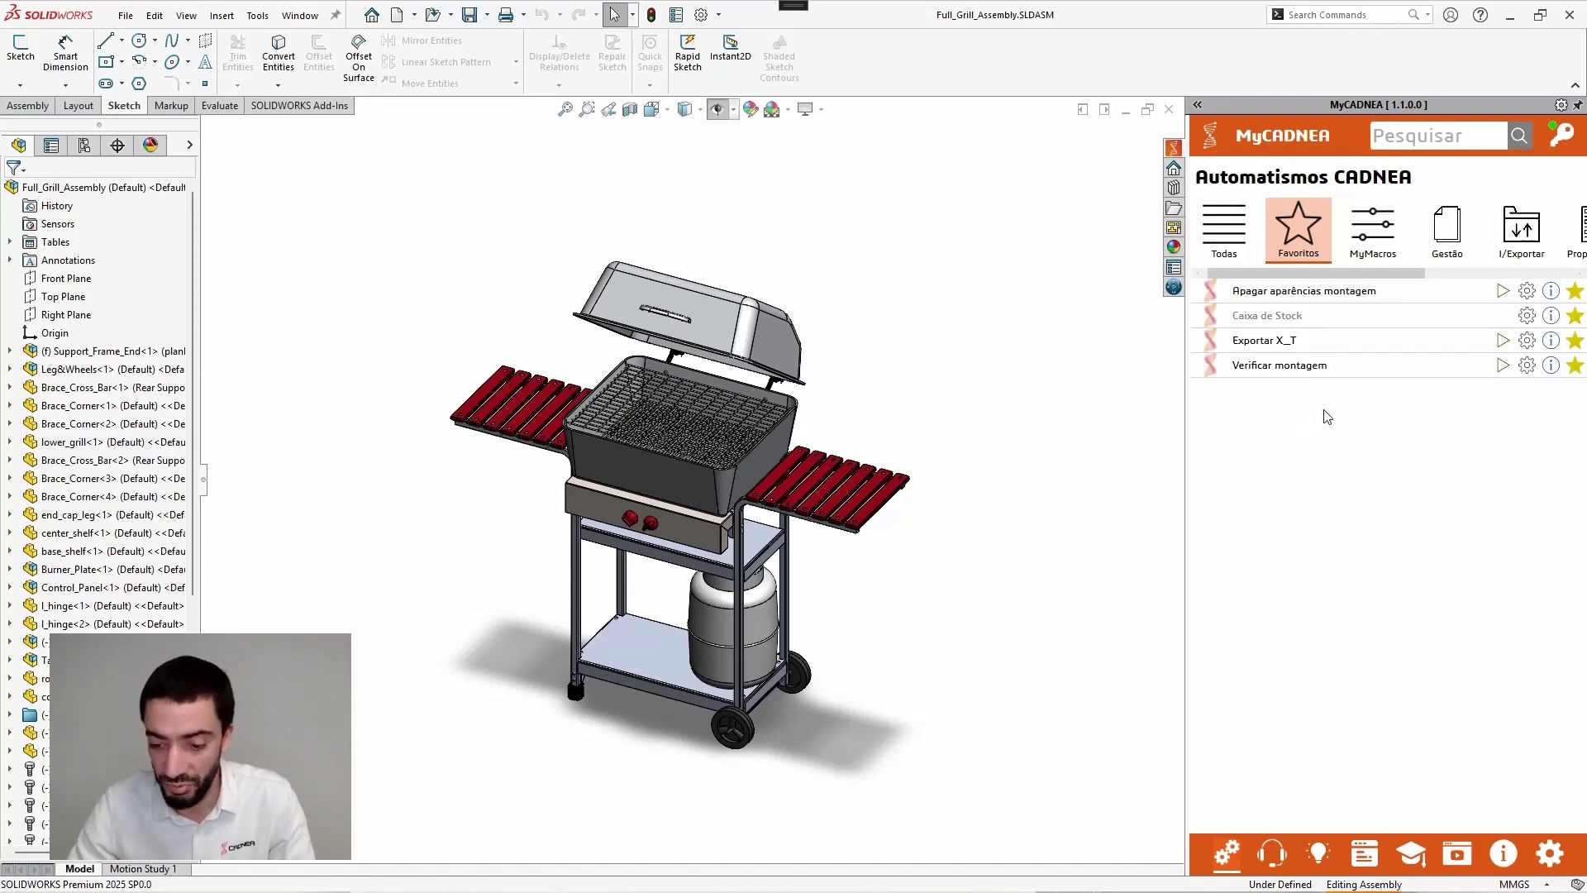
{"action": "left_click", "coordinate": [1502, 366]}
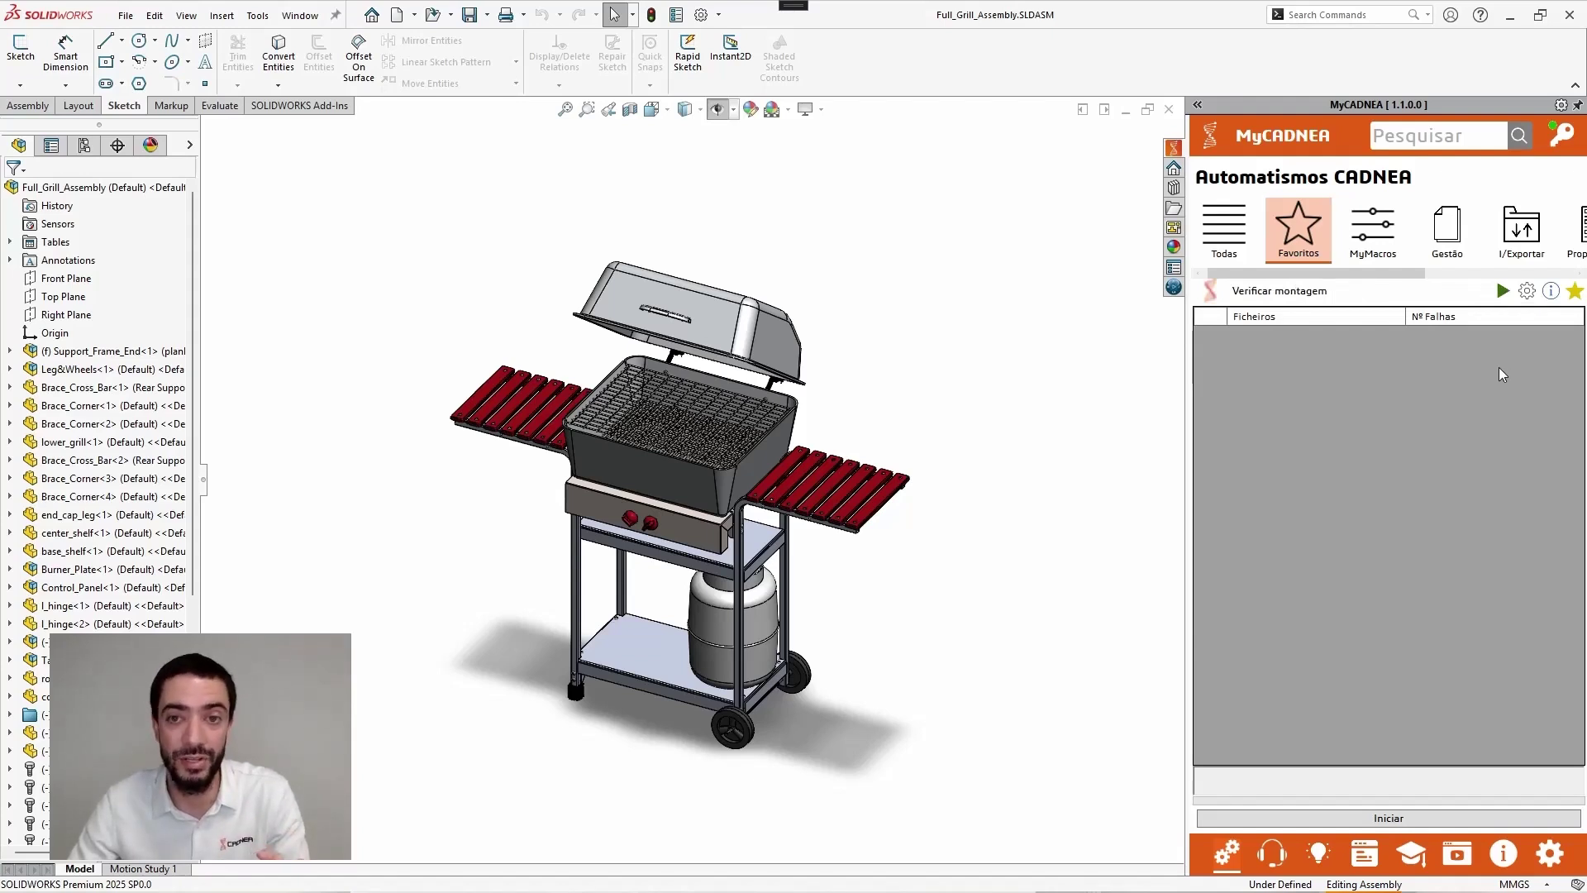
{"action": "left_click", "coordinate": [1410, 821]}
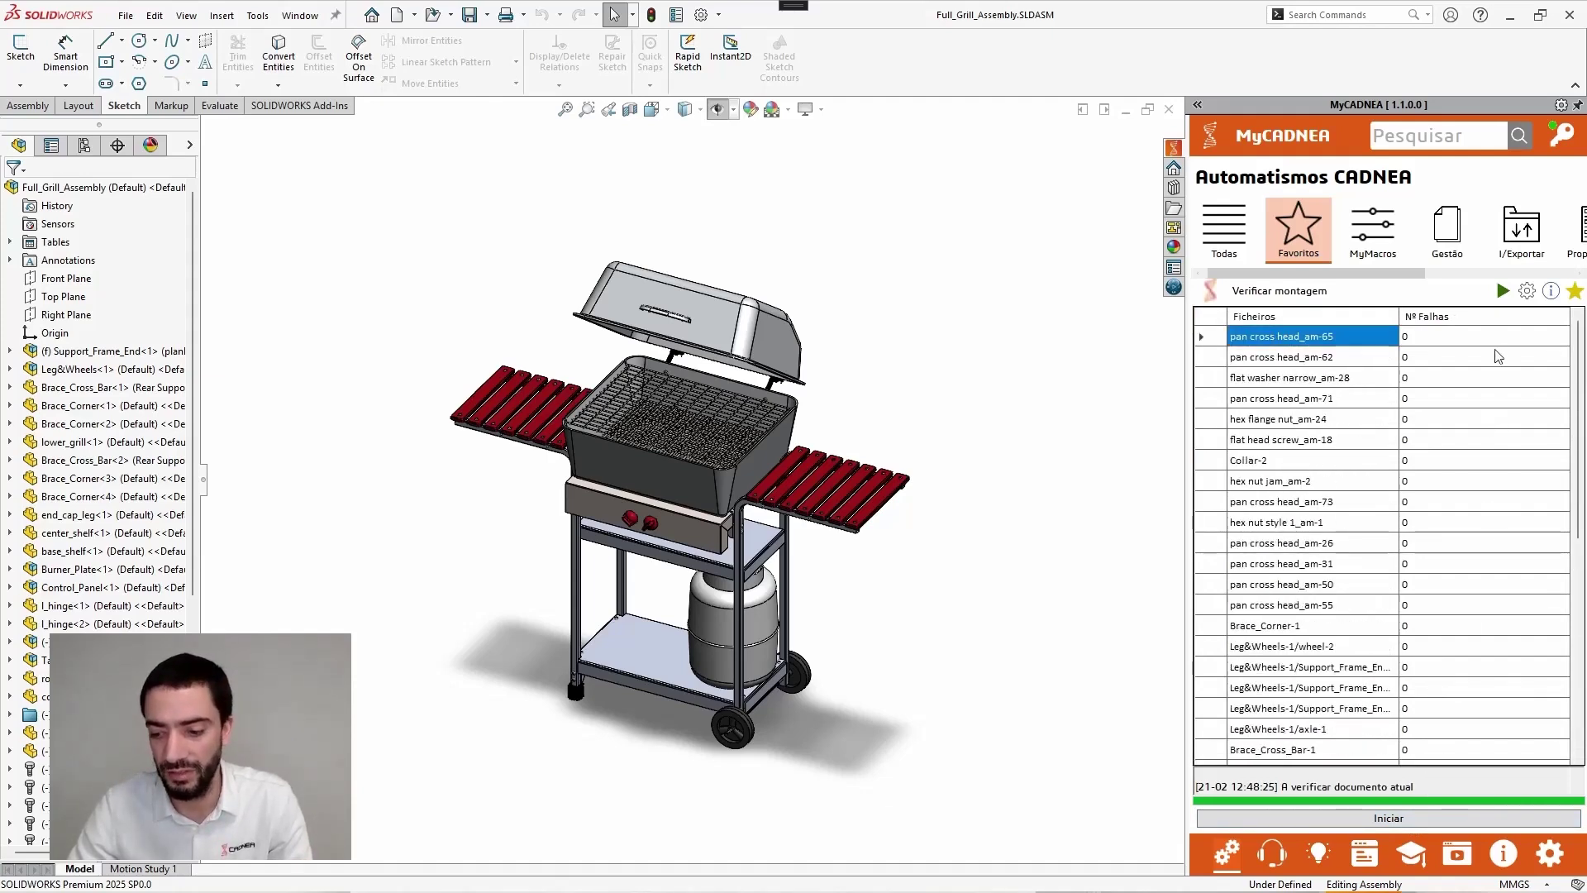
{"action": "left_click", "coordinate": [1503, 292]}
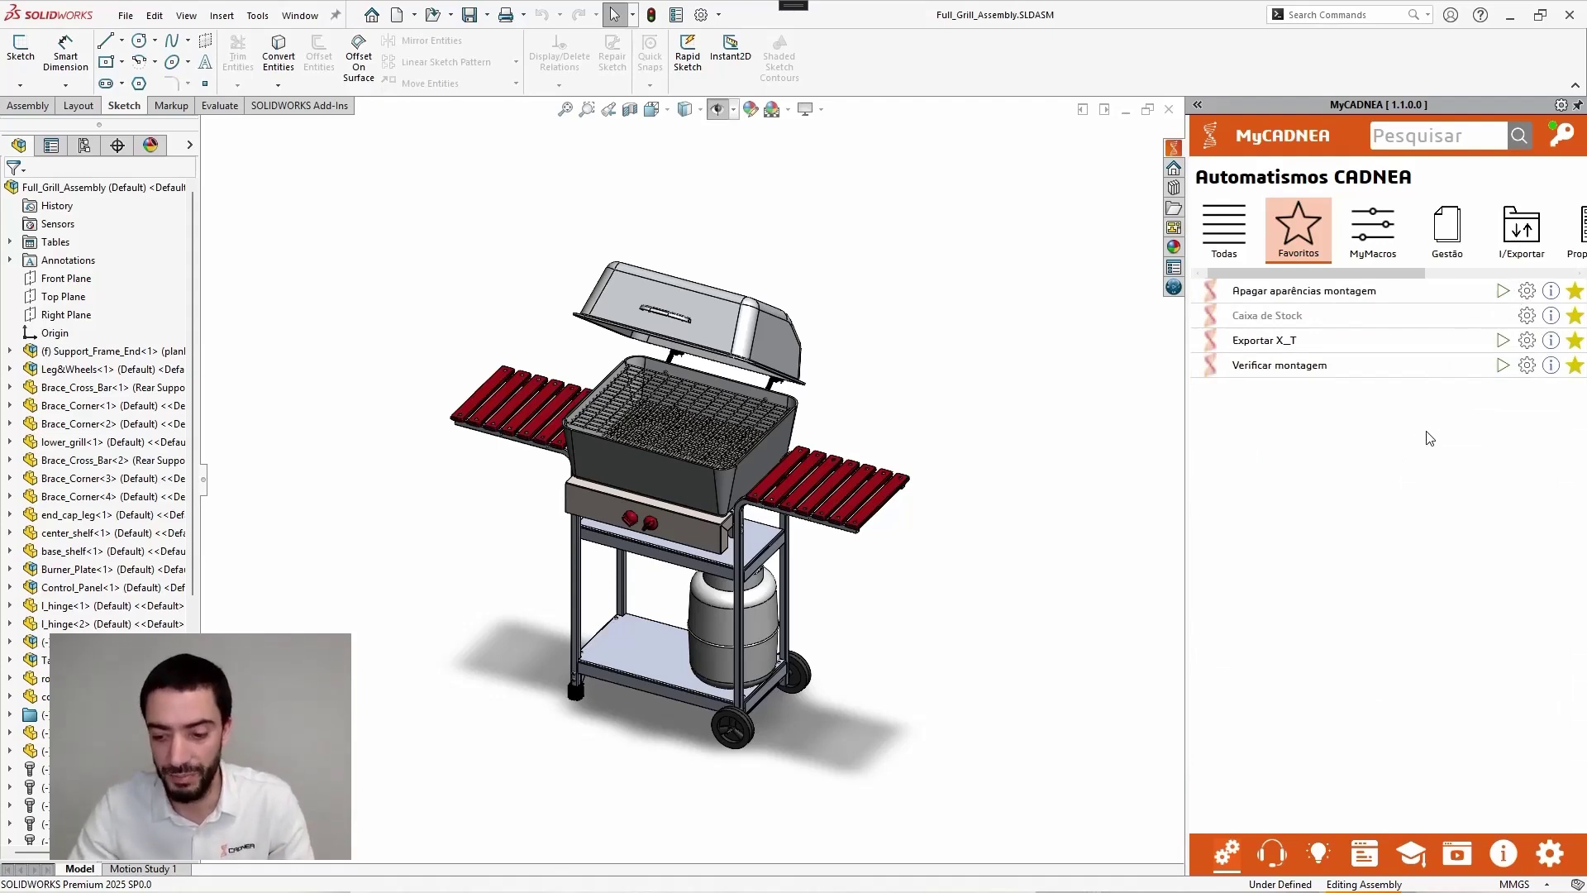
- Examine the Exportar X_T automation and its configuration and destination path options without exporting
{"action": "left_click", "coordinate": [1502, 340]}
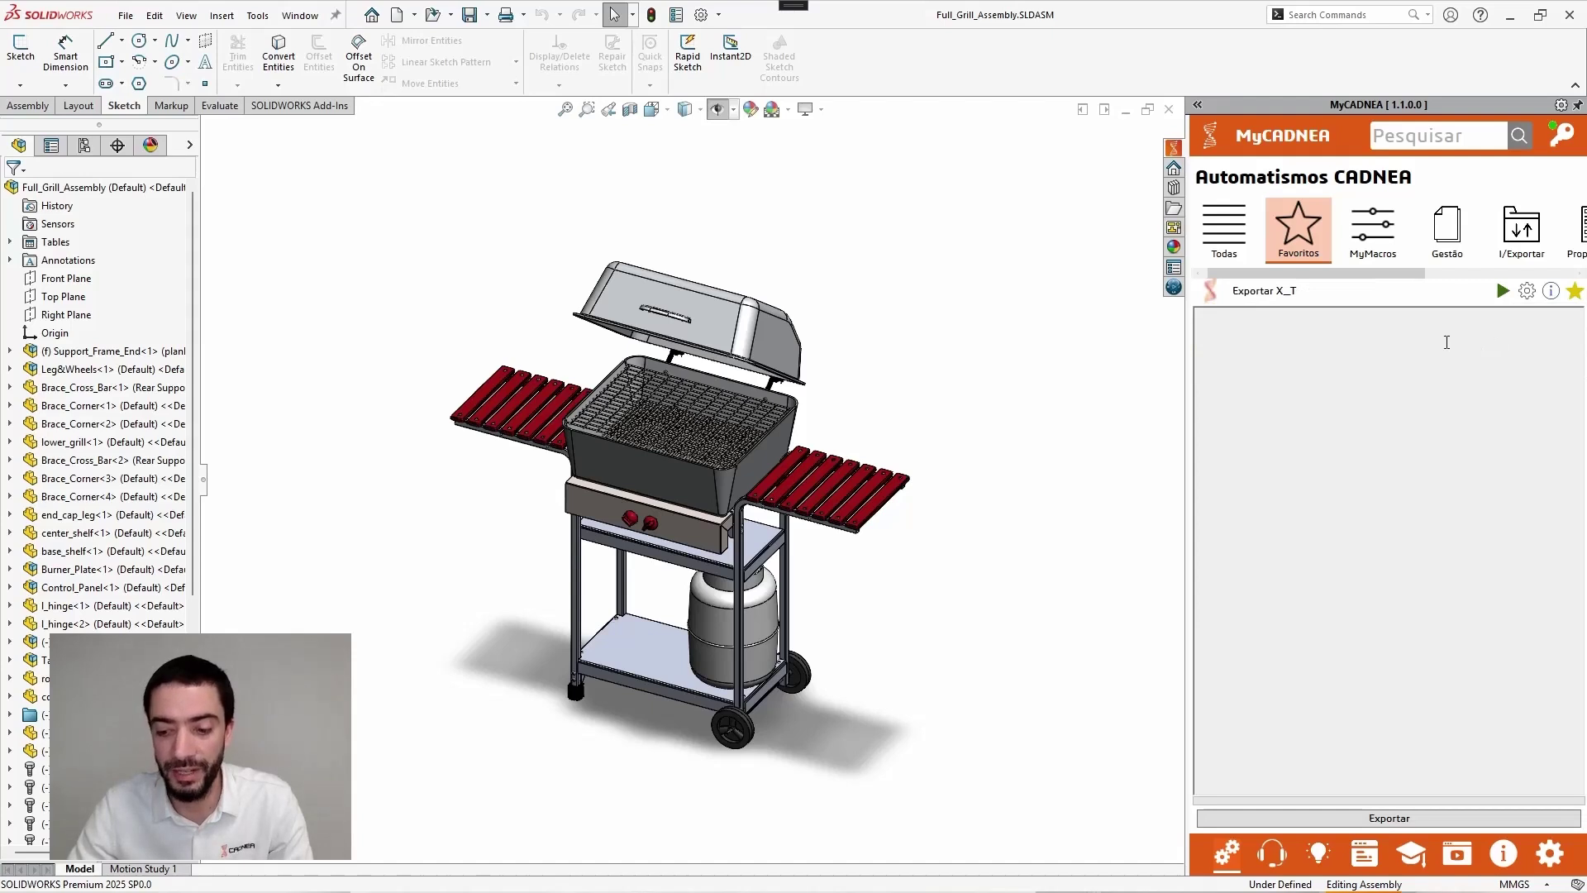
{"action": "left_click", "coordinate": [1526, 292]}
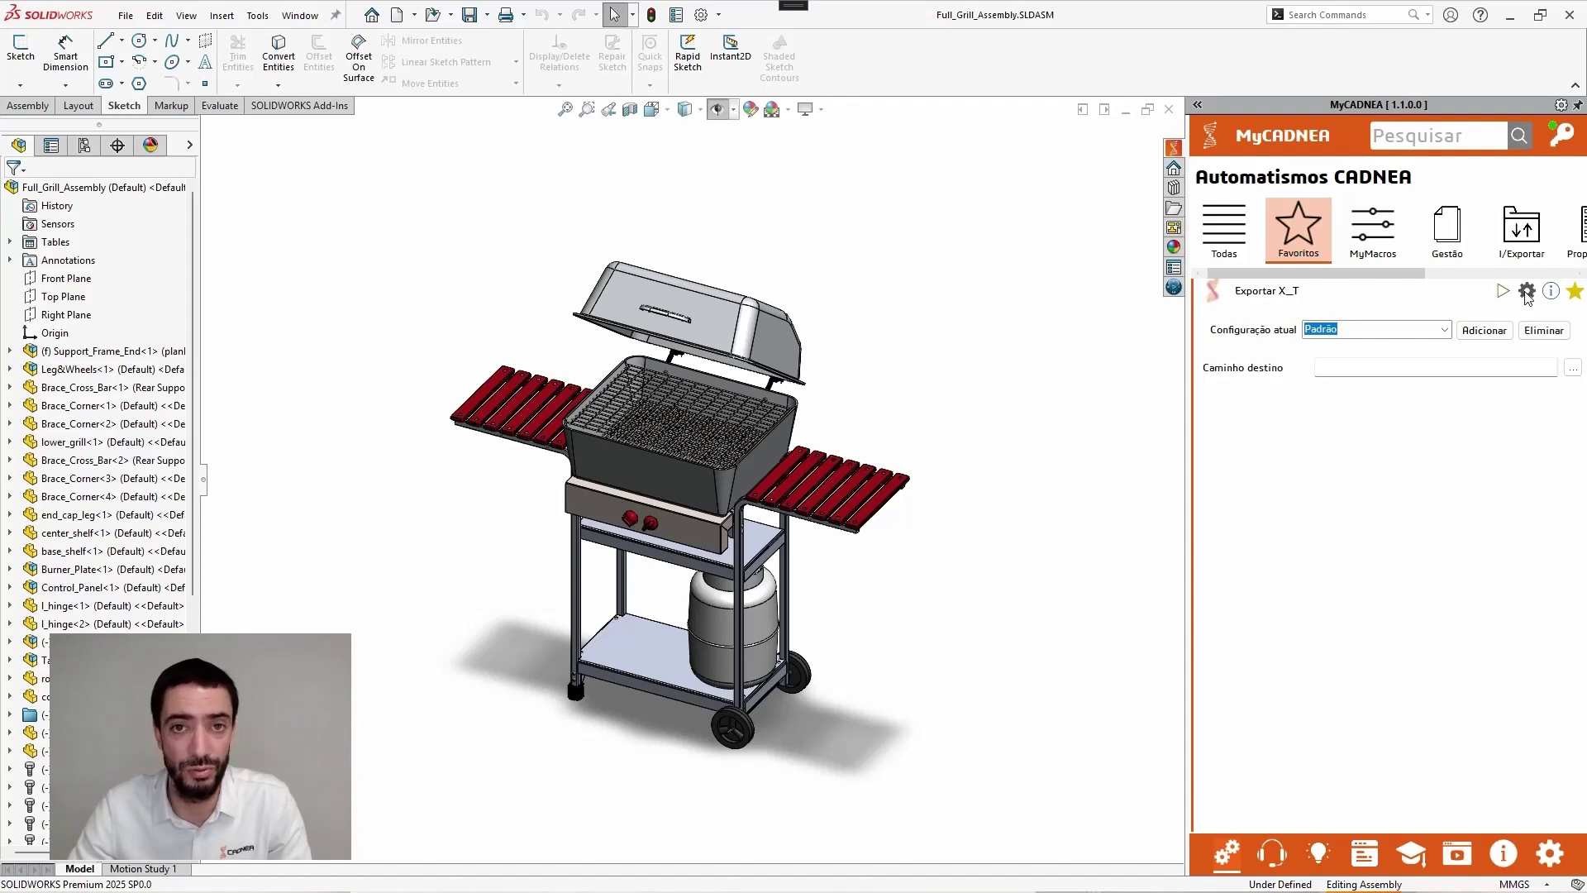
{"action": "left_click", "coordinate": [1325, 365]}
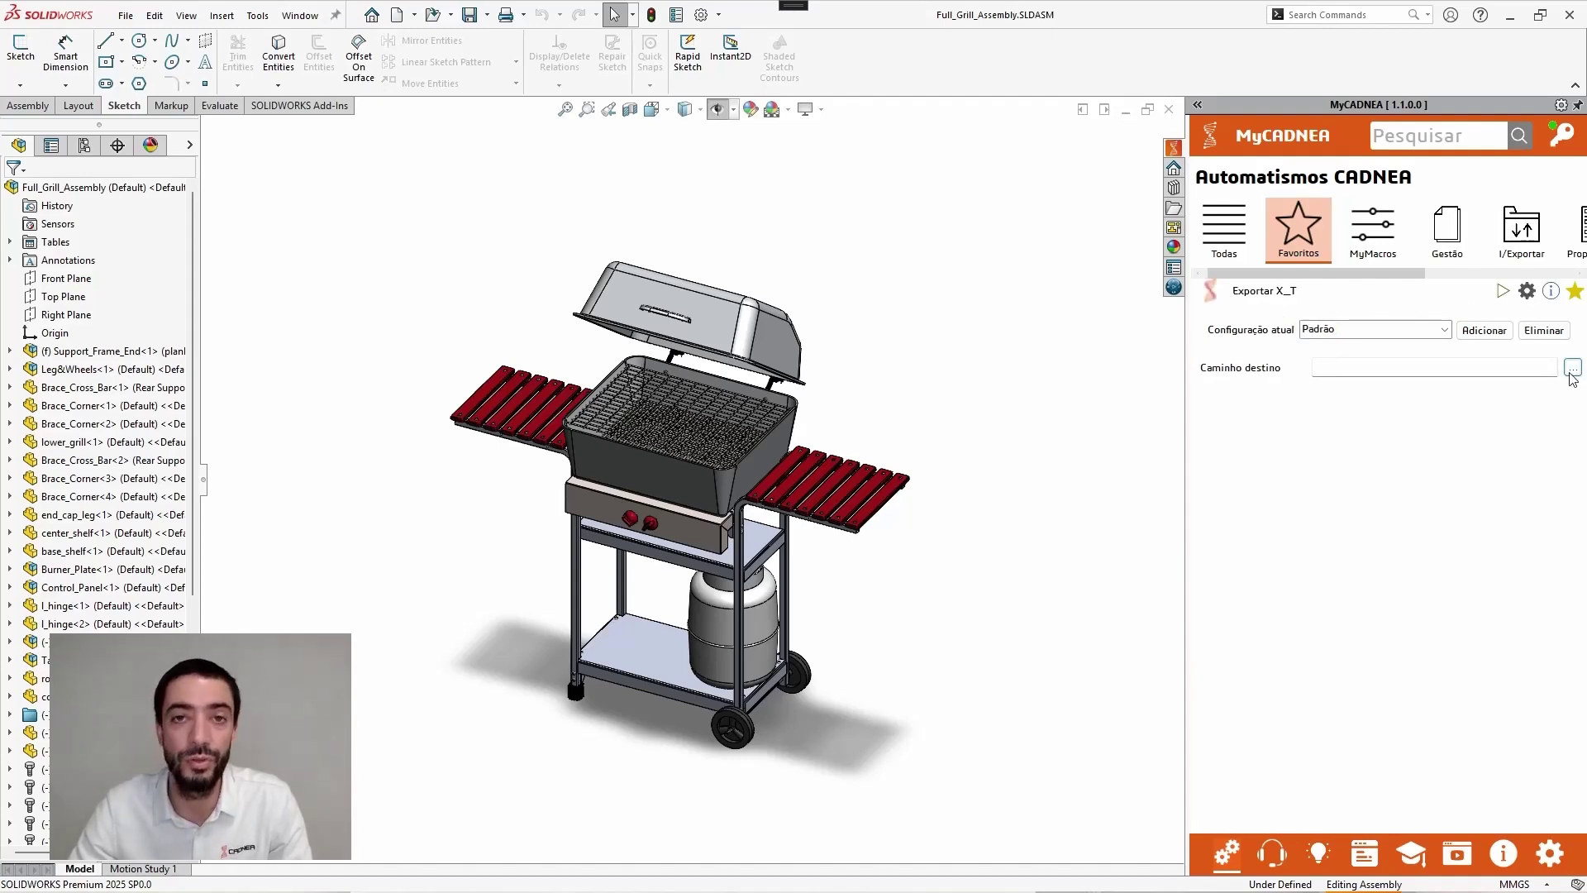
{"action": "left_click", "coordinate": [1542, 317]}
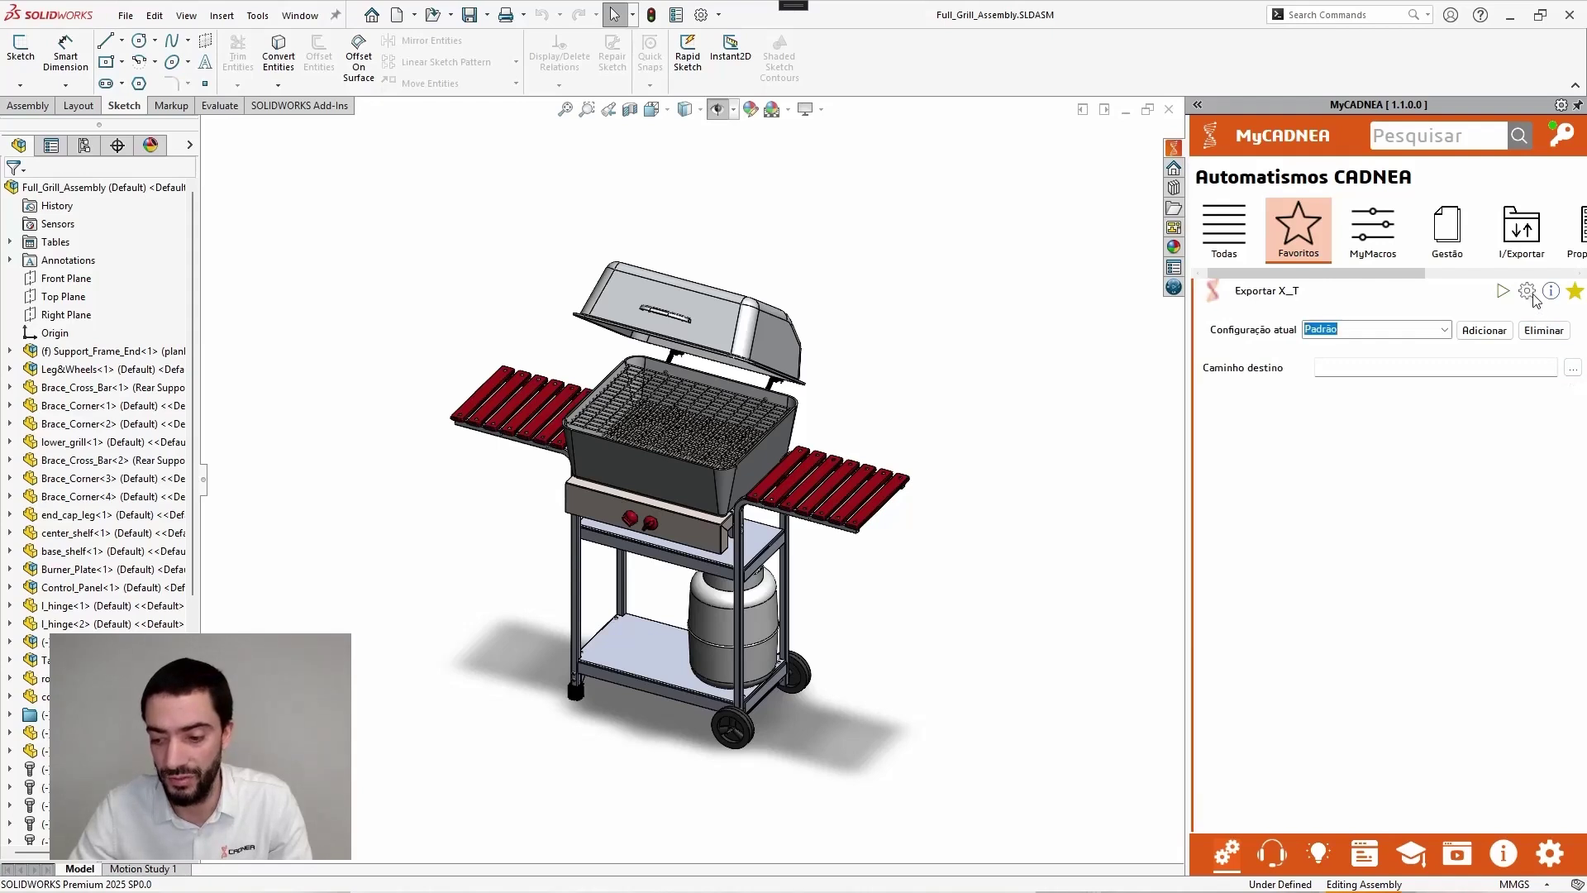
{"action": "left_click", "coordinate": [1507, 291]}
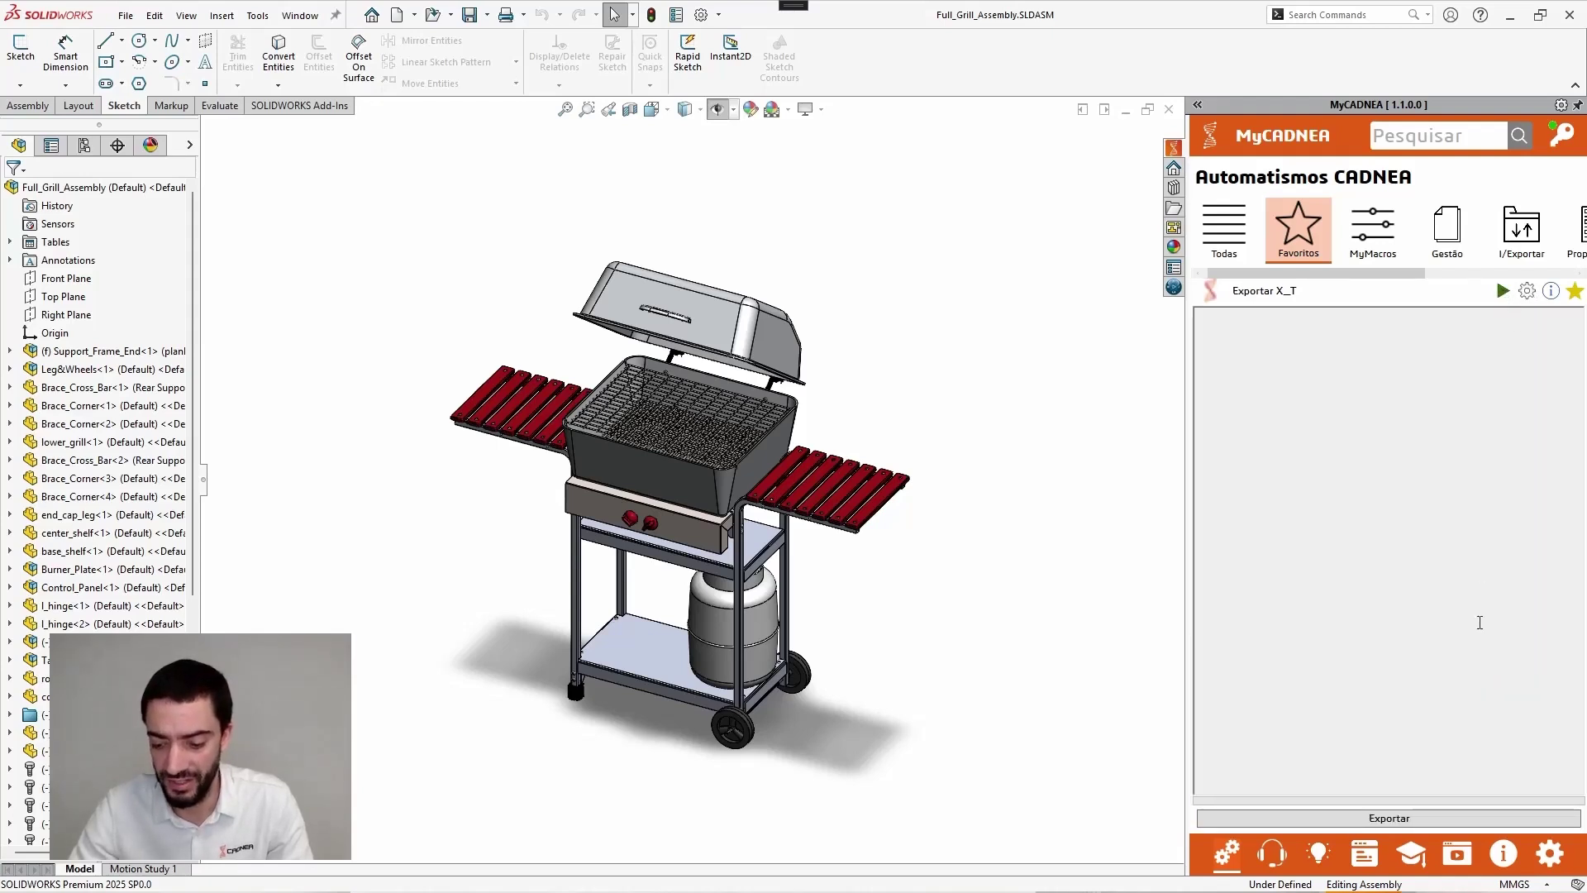
{"action": "left_click", "coordinate": [1504, 293]}
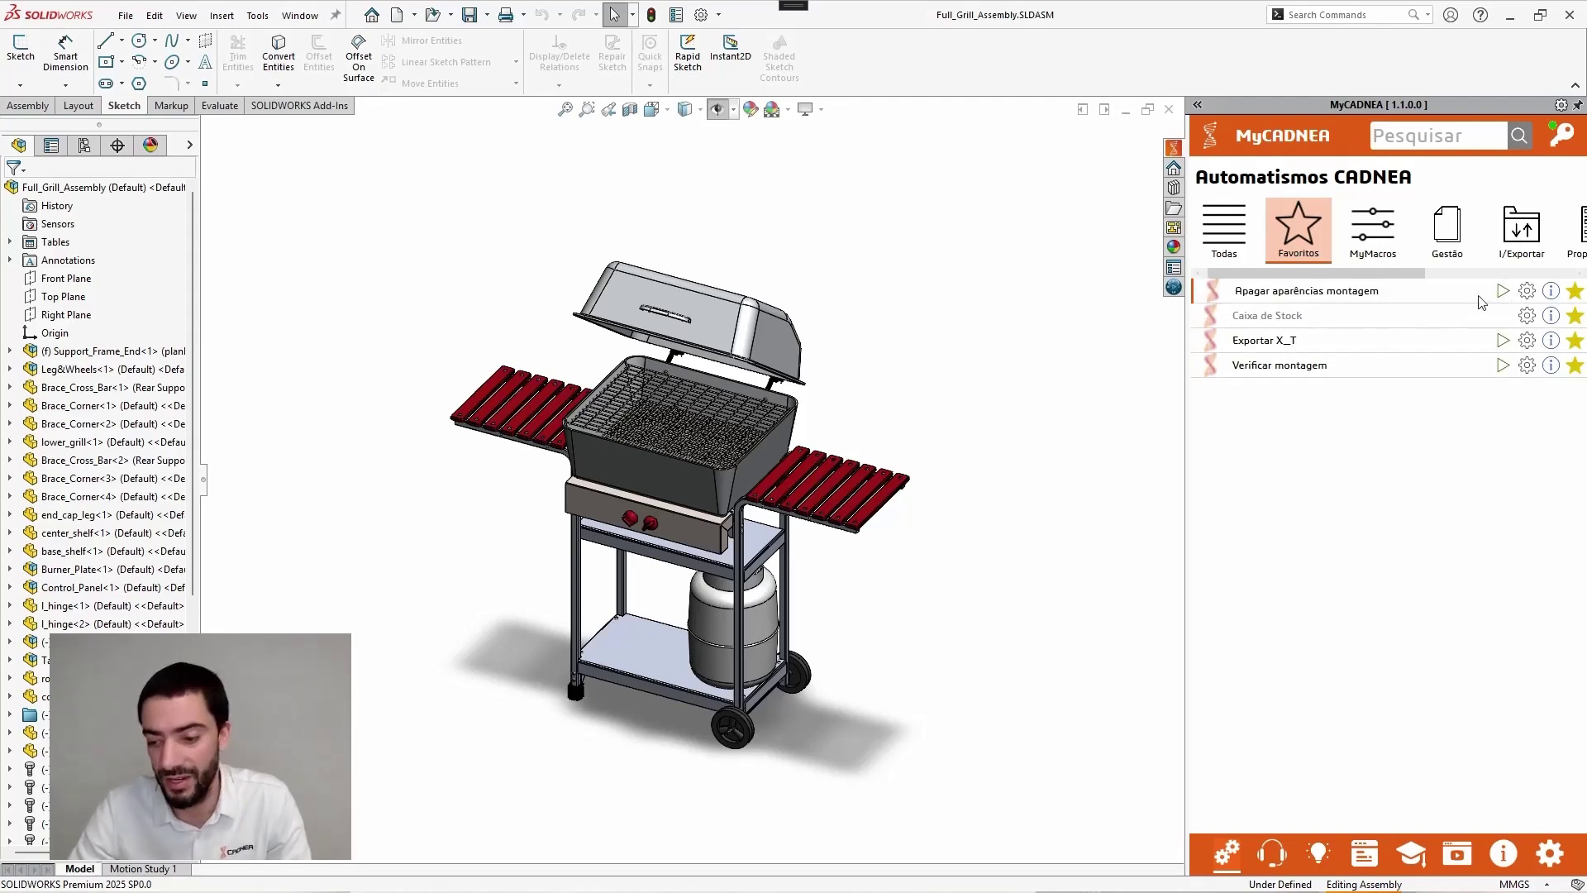
- Remove all appearances from the grill assembly with the Apagar aparências montagem automation
{"action": "left_click", "coordinate": [1502, 291]}
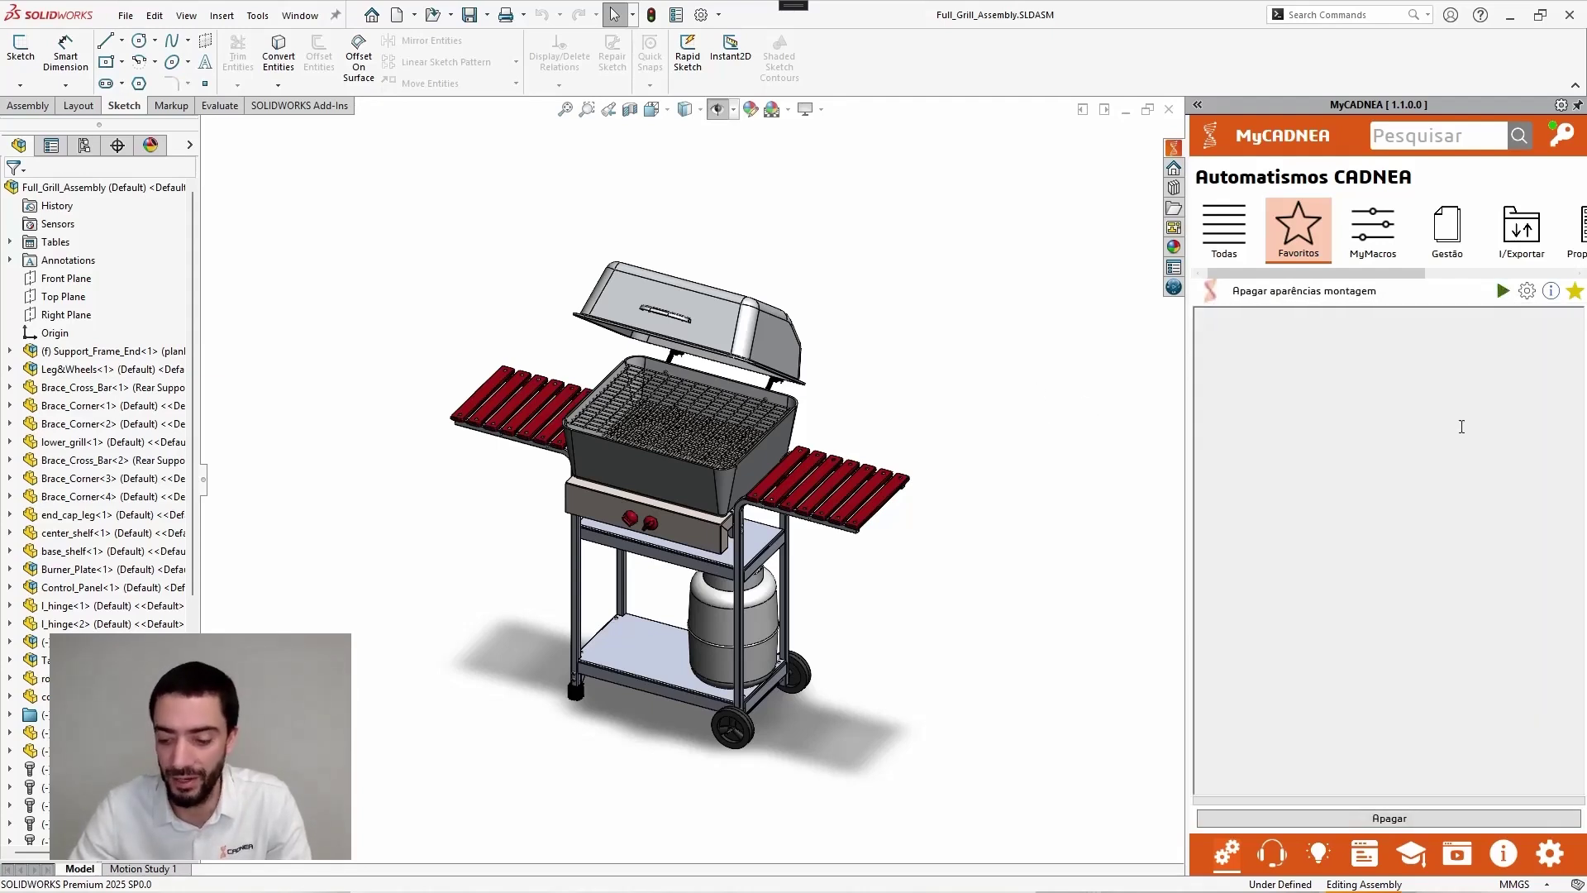
{"action": "left_click", "coordinate": [1405, 818]}
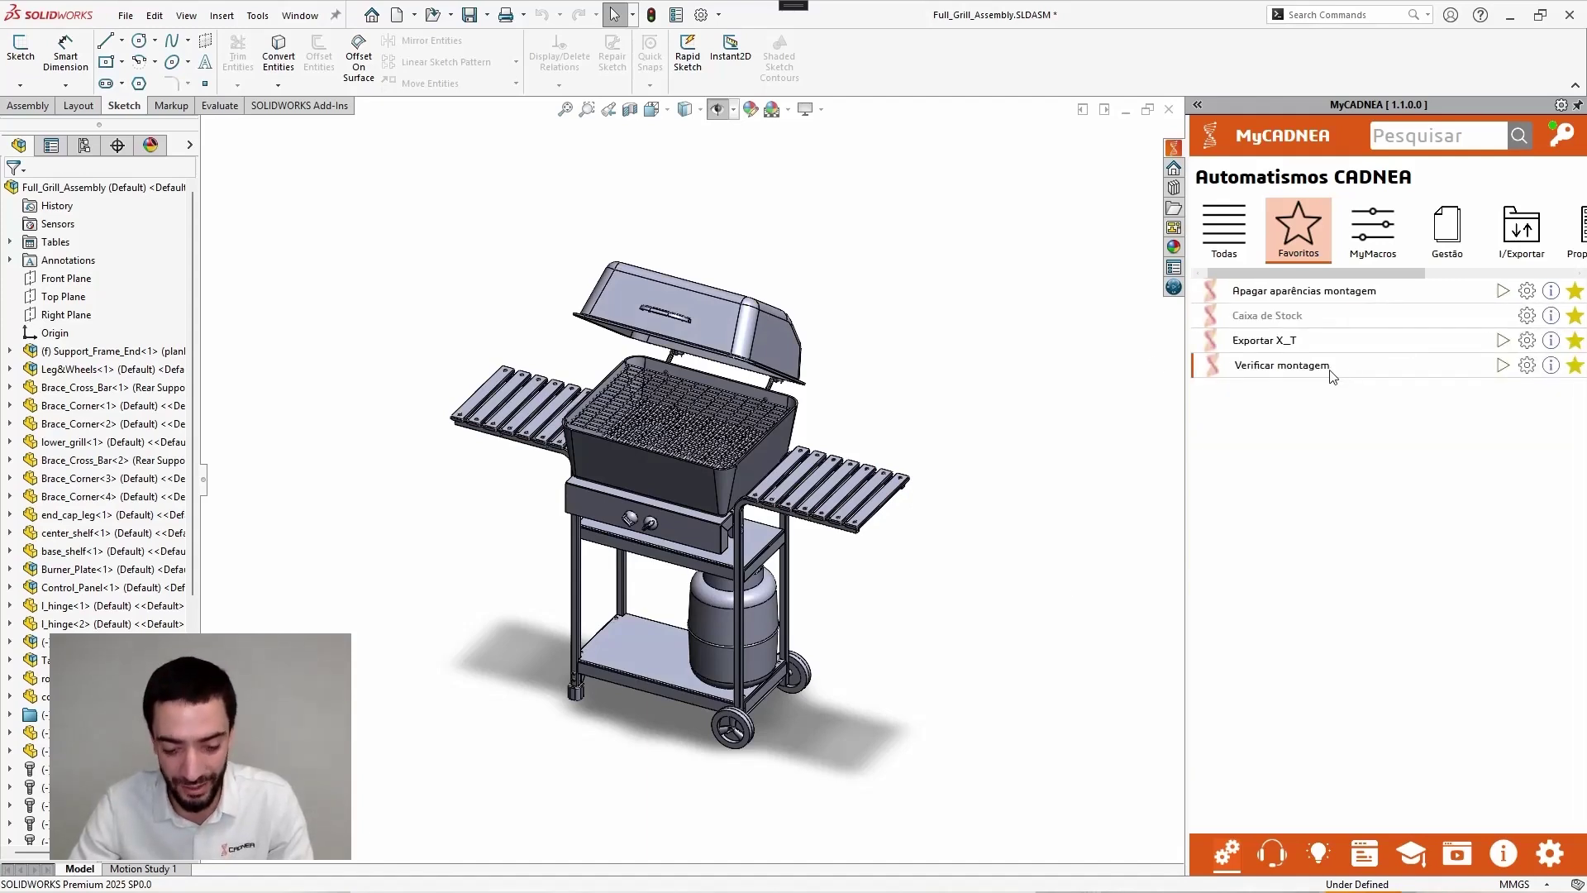
- Open the grill's Rebuilt_Top_Cover part from the assembly in its own window
{"action": "left_click", "coordinate": [784, 338]}
{"action": "right_click", "coordinate": [783, 339]}
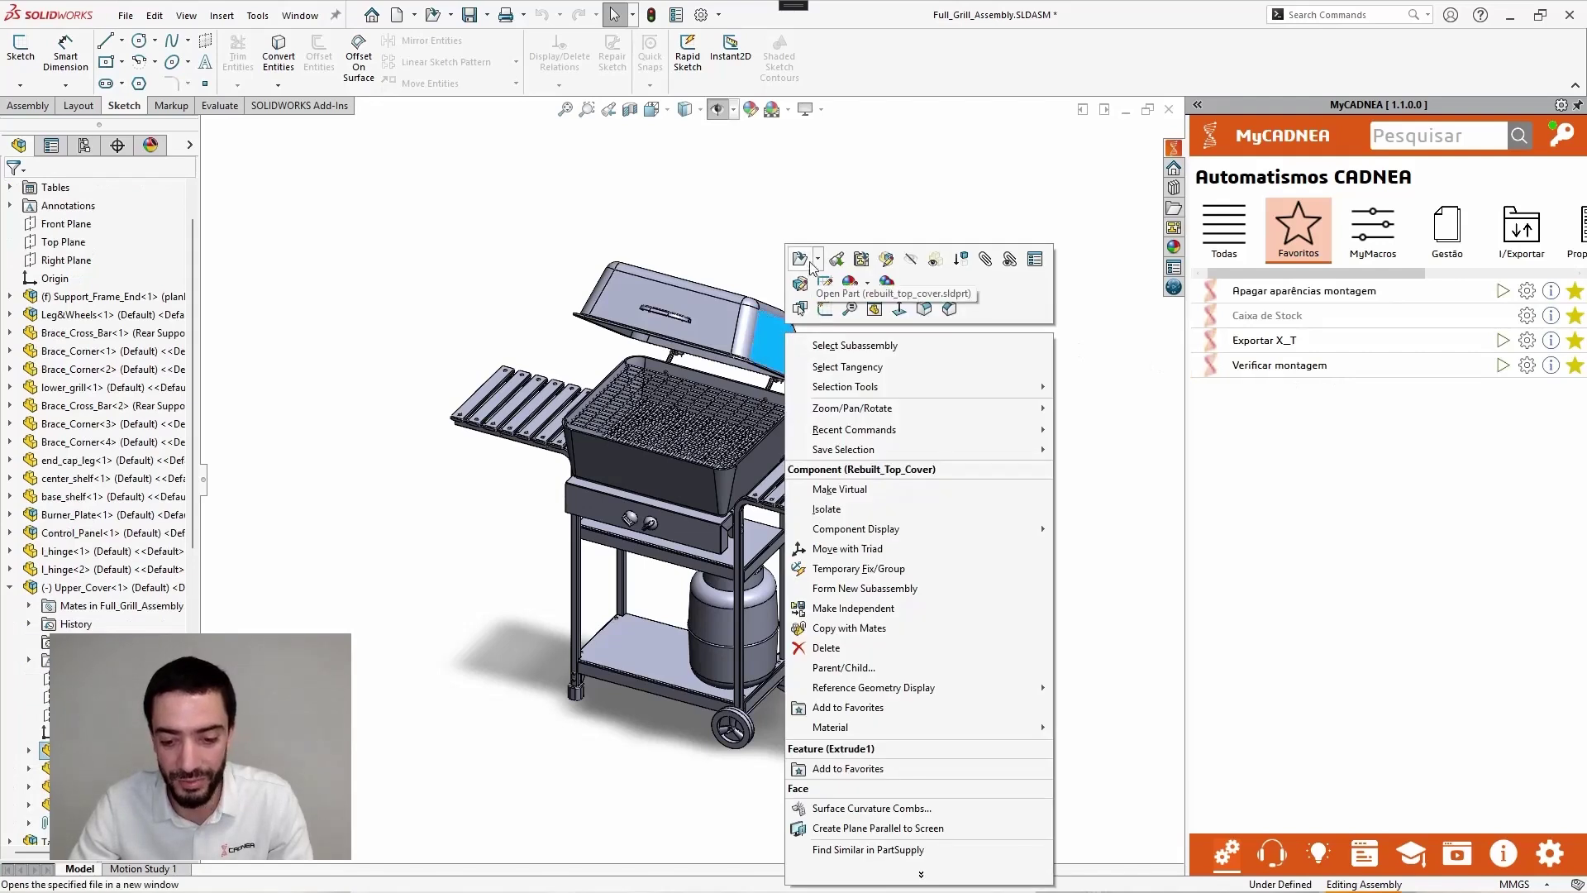
{"action": "left_click", "coordinate": [802, 263]}
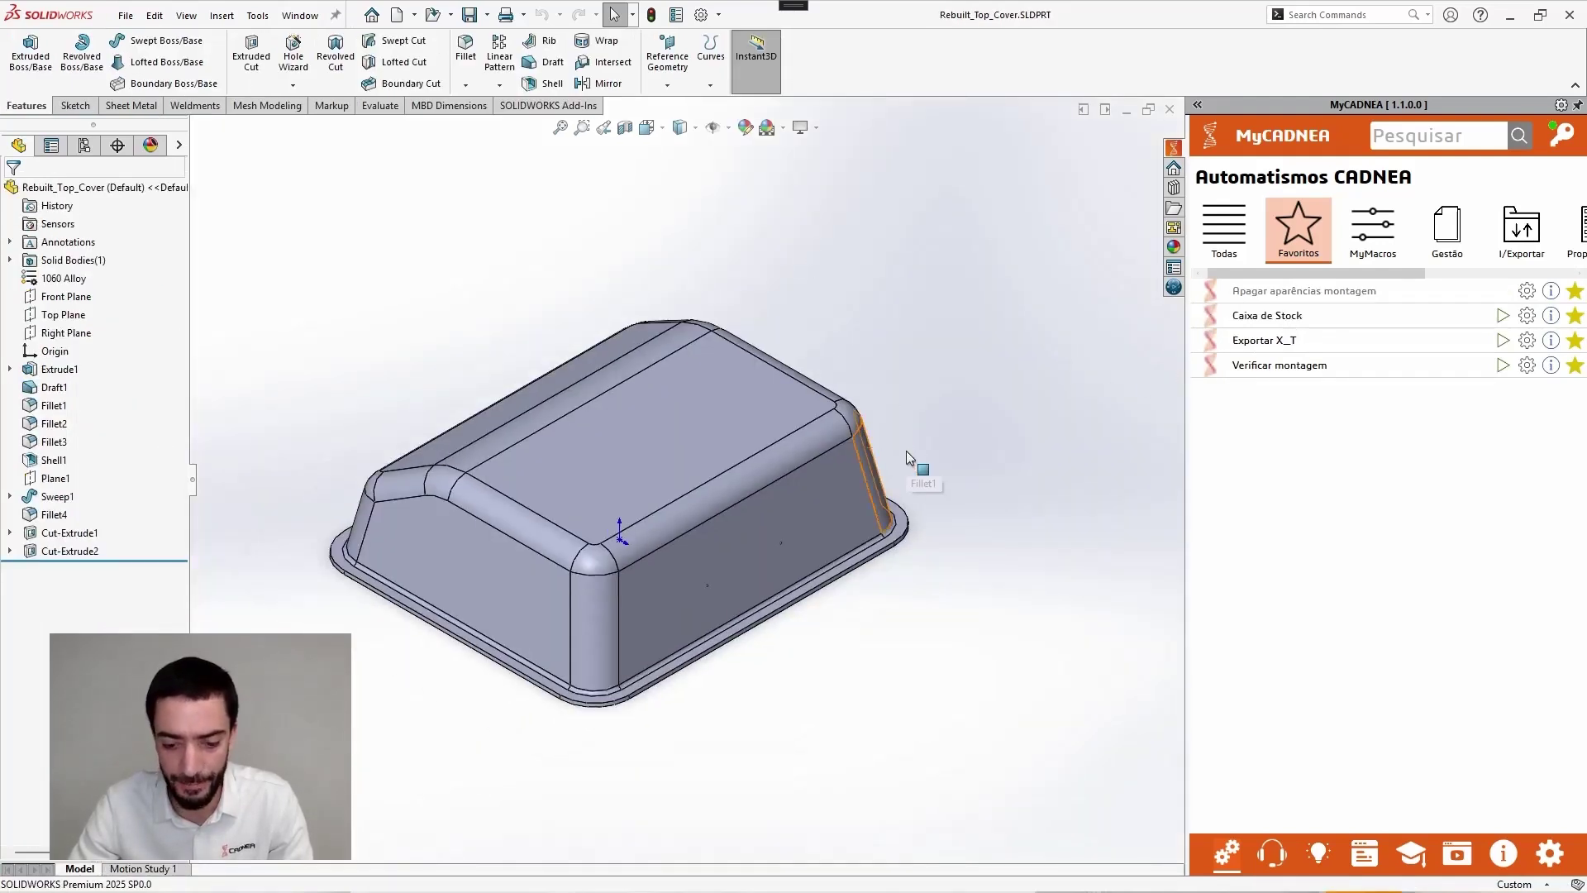
- Calculate a cubic solid stock box around the top cover with Caixa de Stock's Padrão configuration and open the automation's help
{"action": "left_click", "coordinate": [1526, 316]}
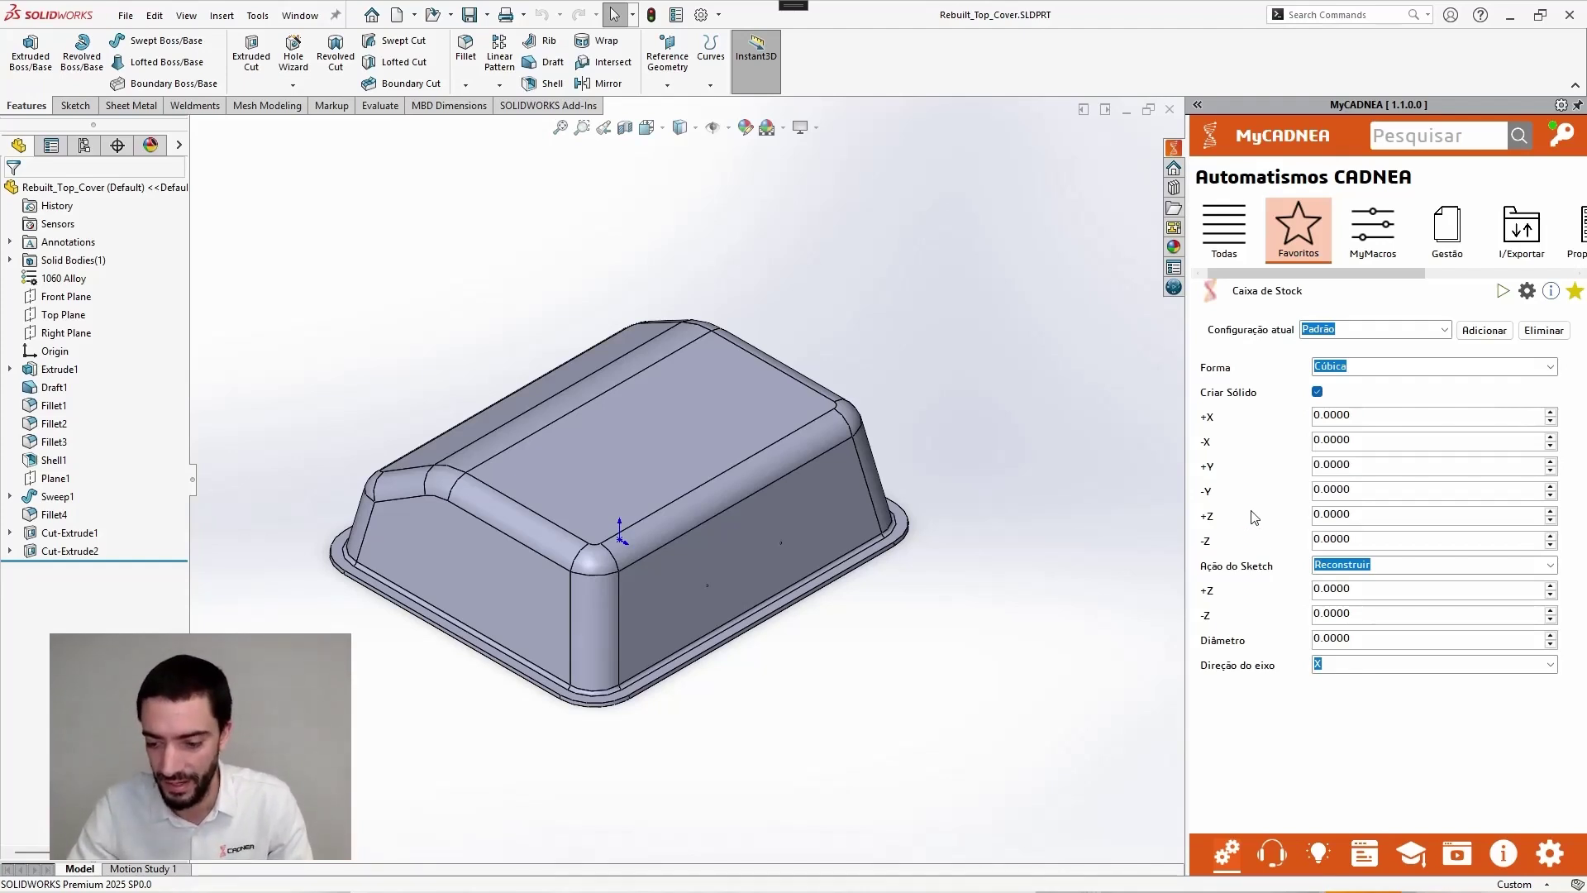
{"action": "left_click", "coordinate": [1502, 291]}
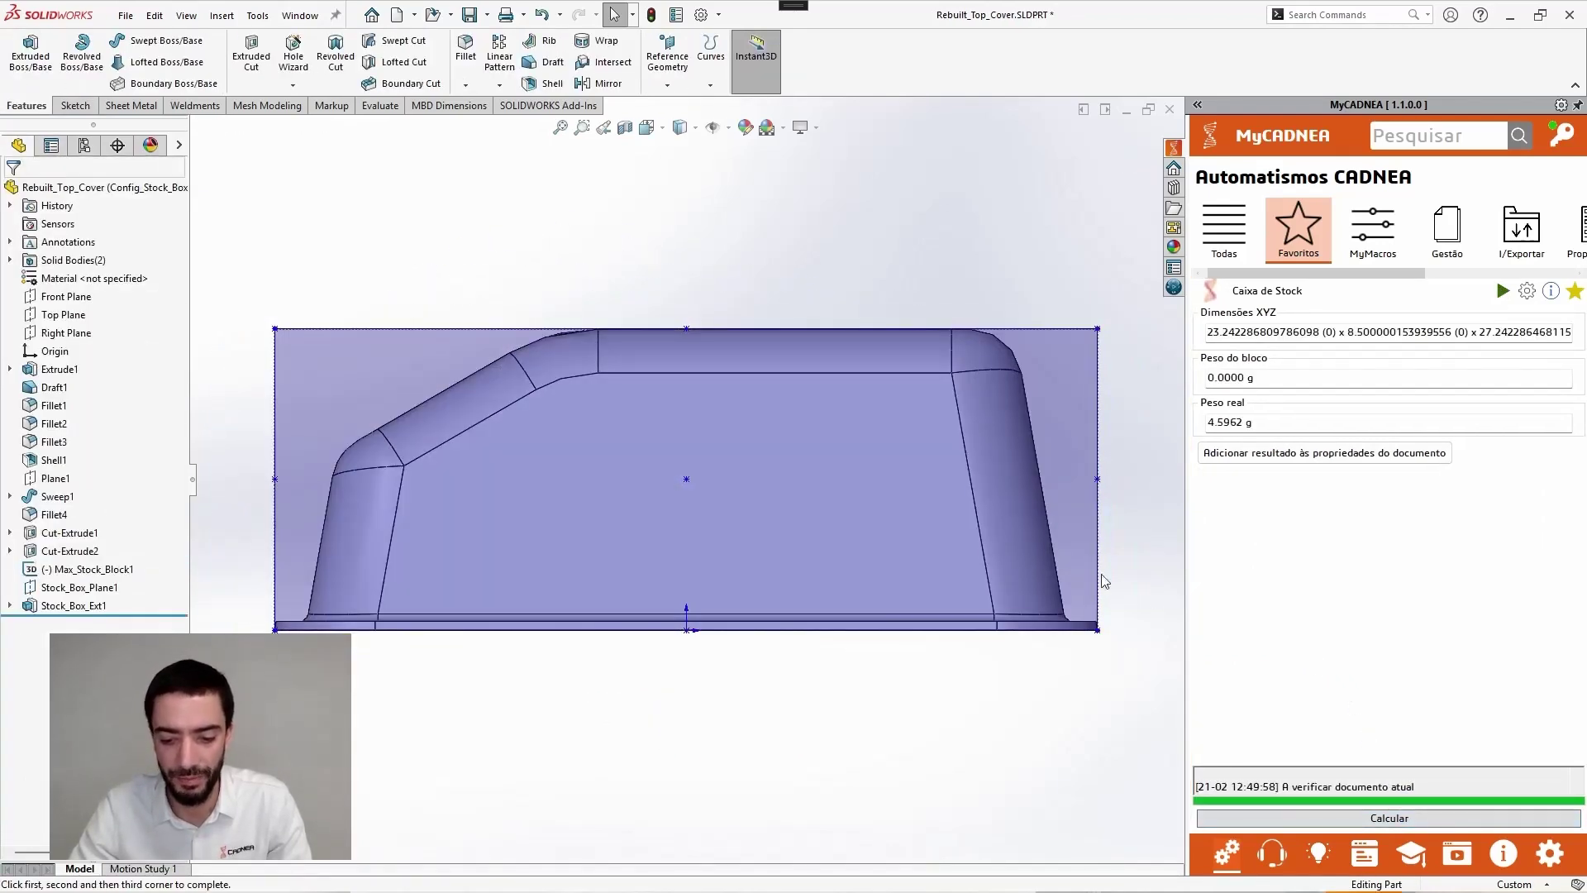
{"action": "middle_click_drag", "start_coordinate": [1028, 574], "coordinate": [932, 620]}
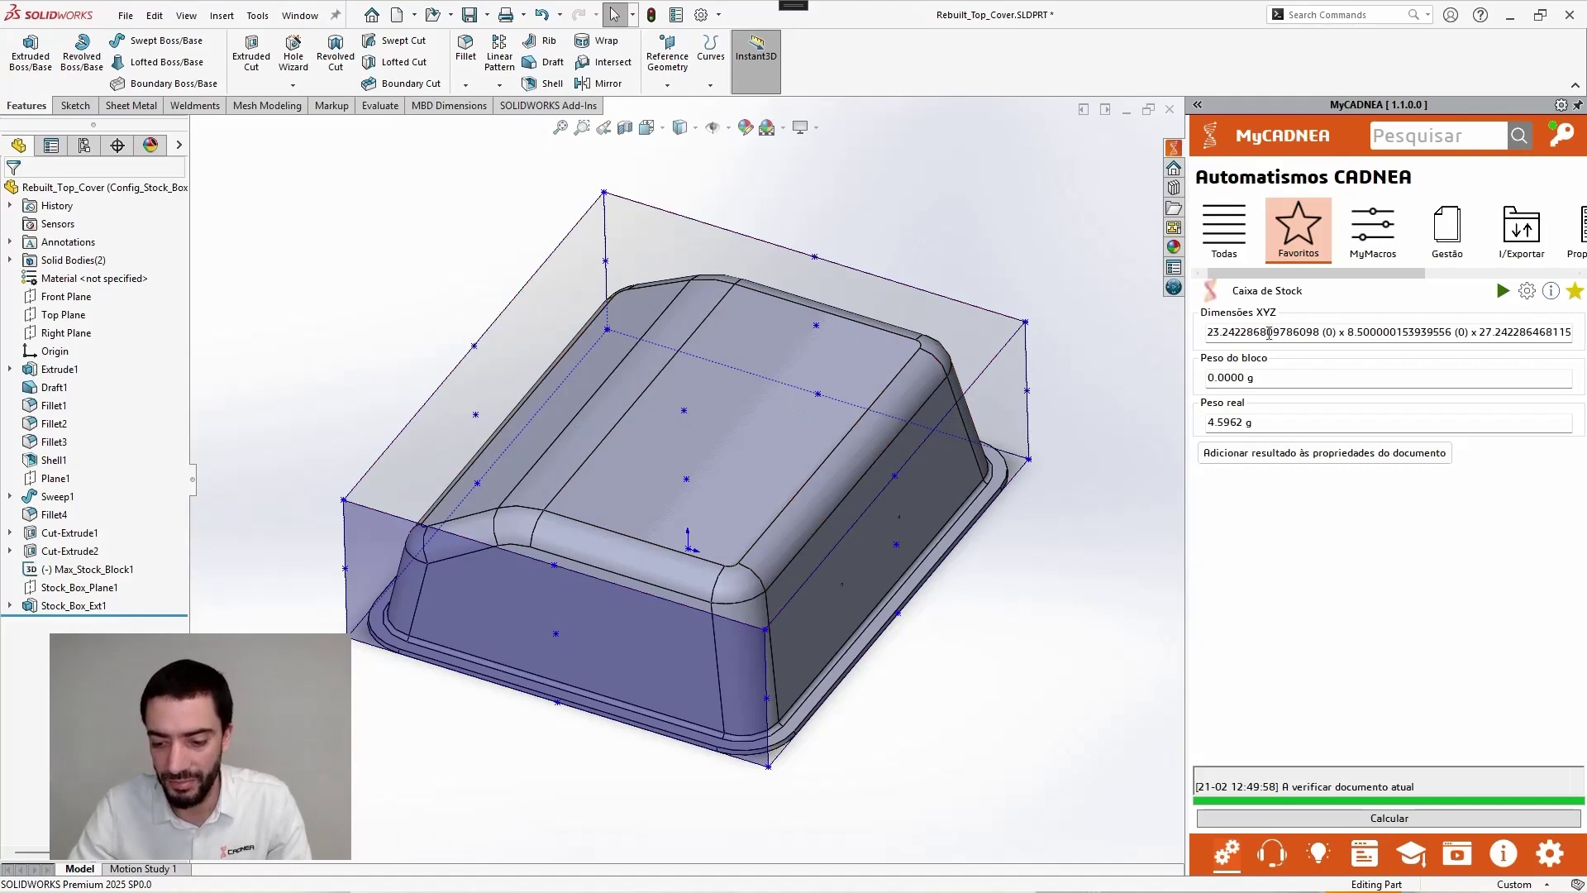
{"action": "left_click", "coordinate": [1552, 293]}
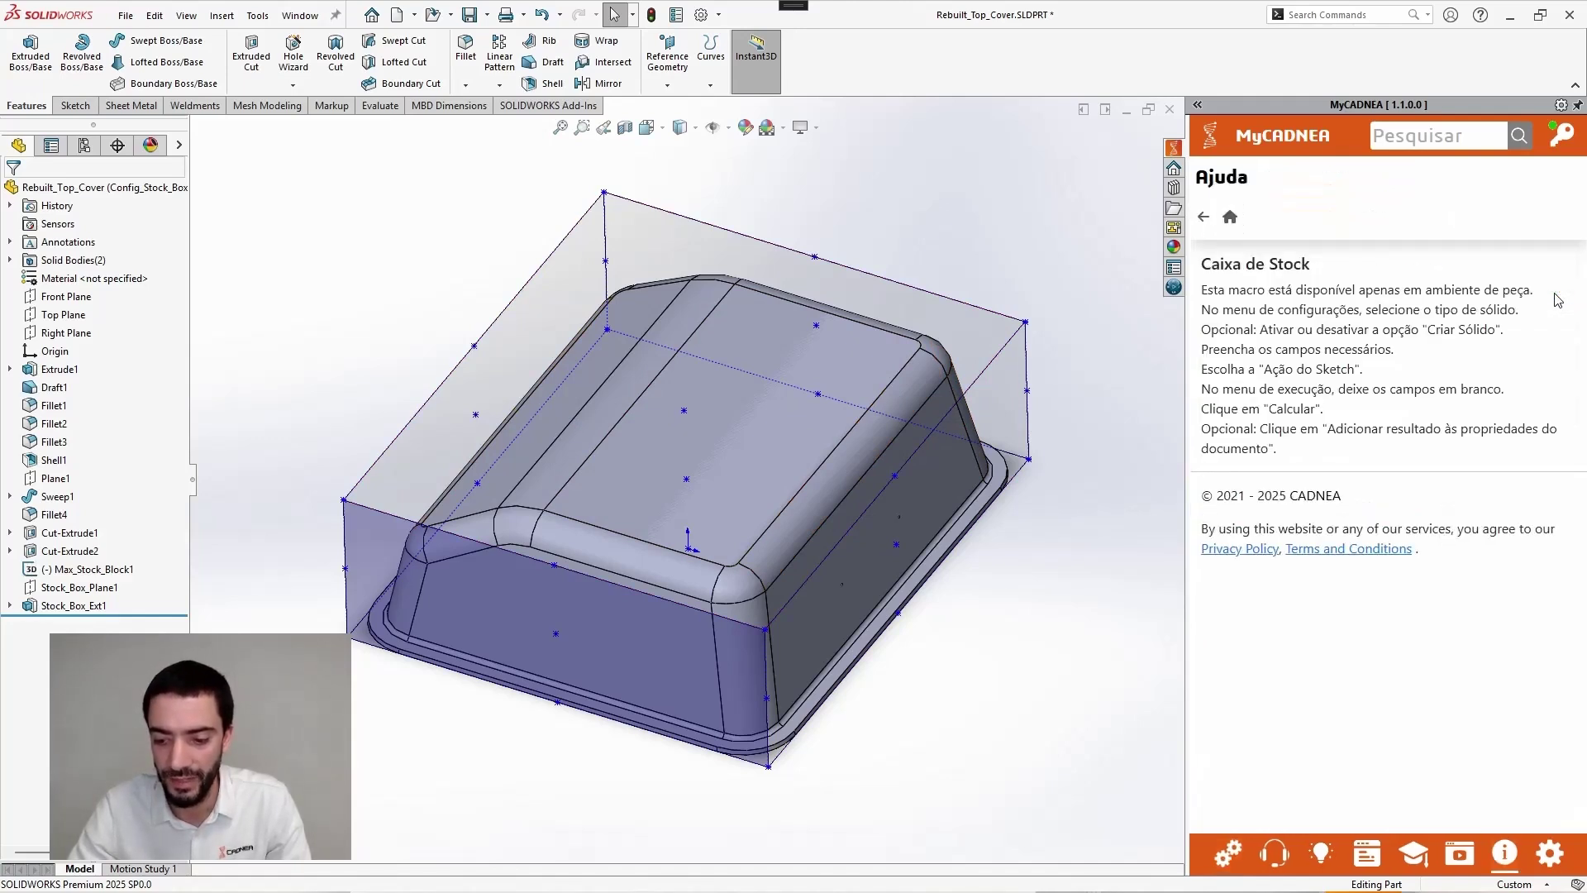